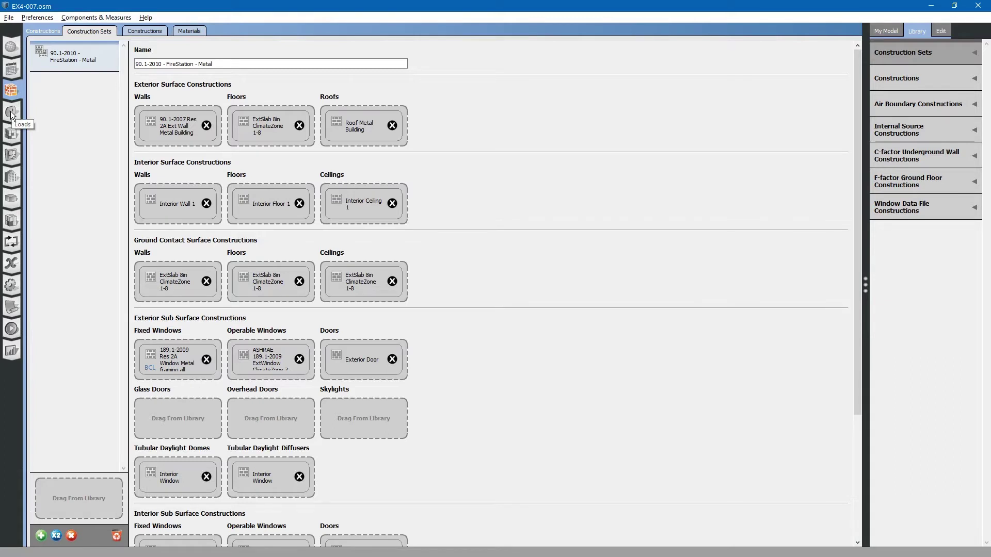
Show the six People definitions in the Loads tab, with ClosedOffice at 0.004750 people/ft²
left_click(11, 113)
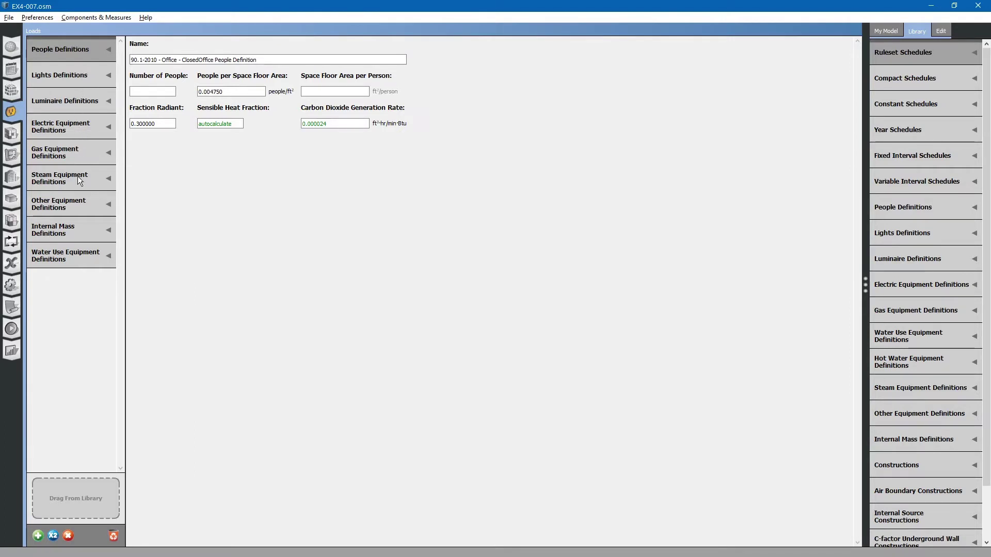
left_click(92, 232)
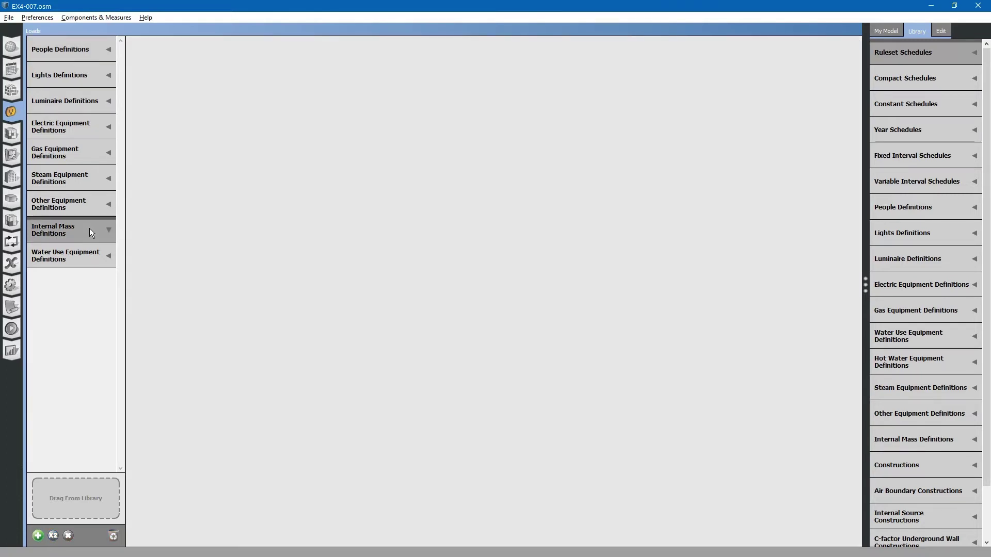
left_click(84, 52)
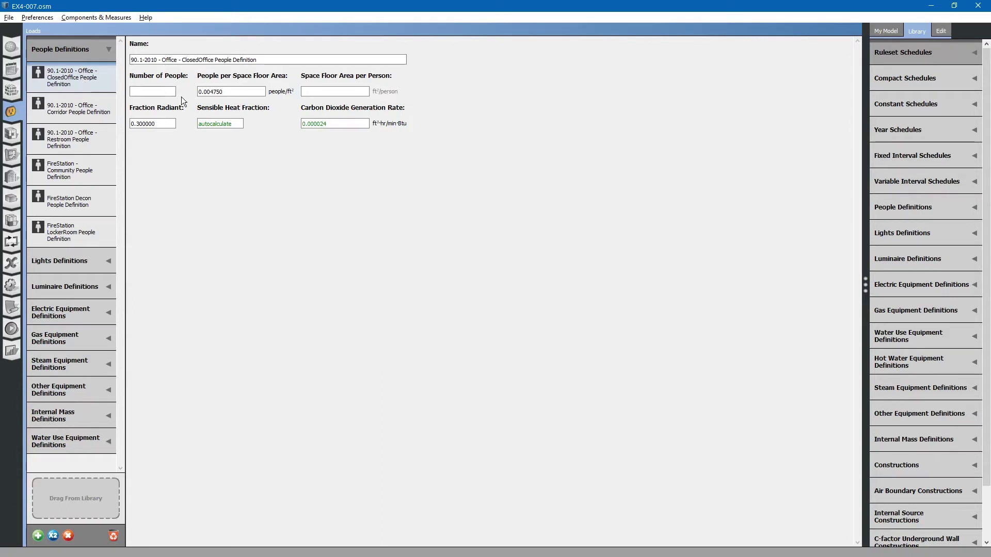
left_click(232, 92)
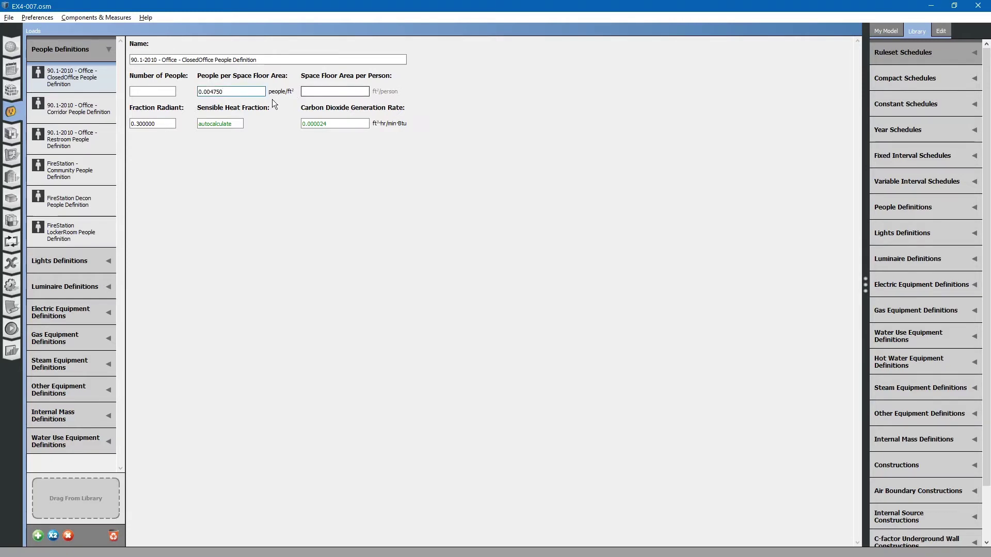
left_click(175, 123)
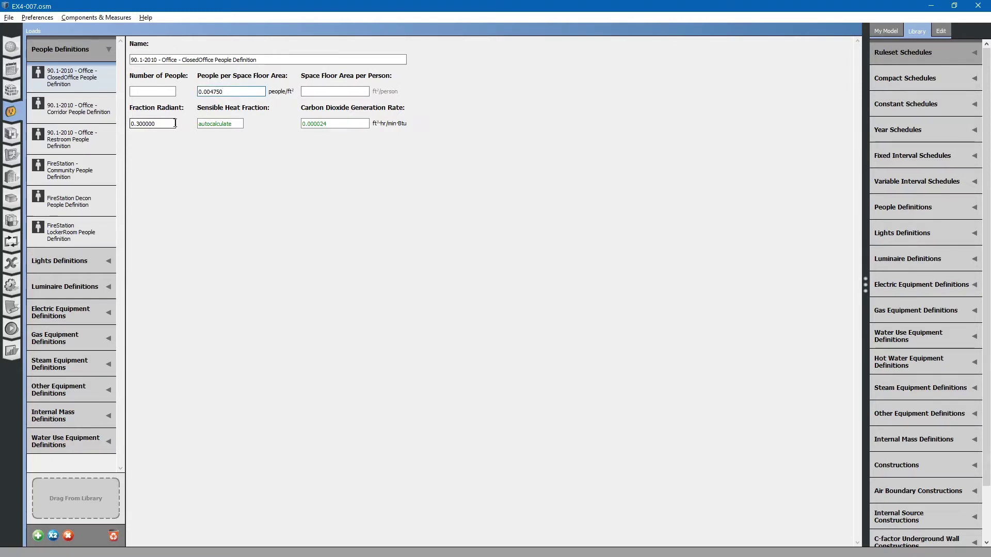
left_click(217, 124)
Review the ClosedOffice lights definition's 1.110000 W/ft² and other values, then collapse Lights Definitions
left_click(70, 262)
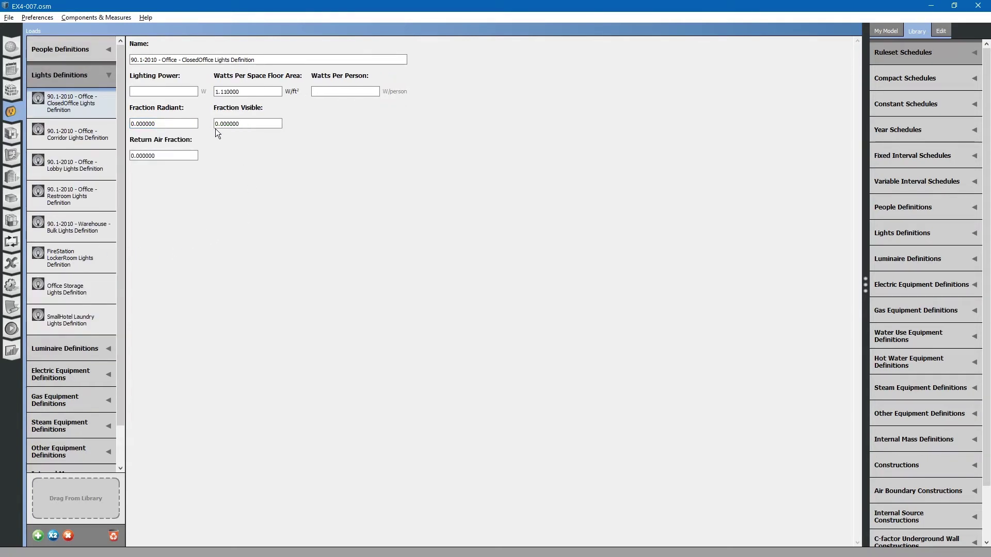
left_click(260, 93)
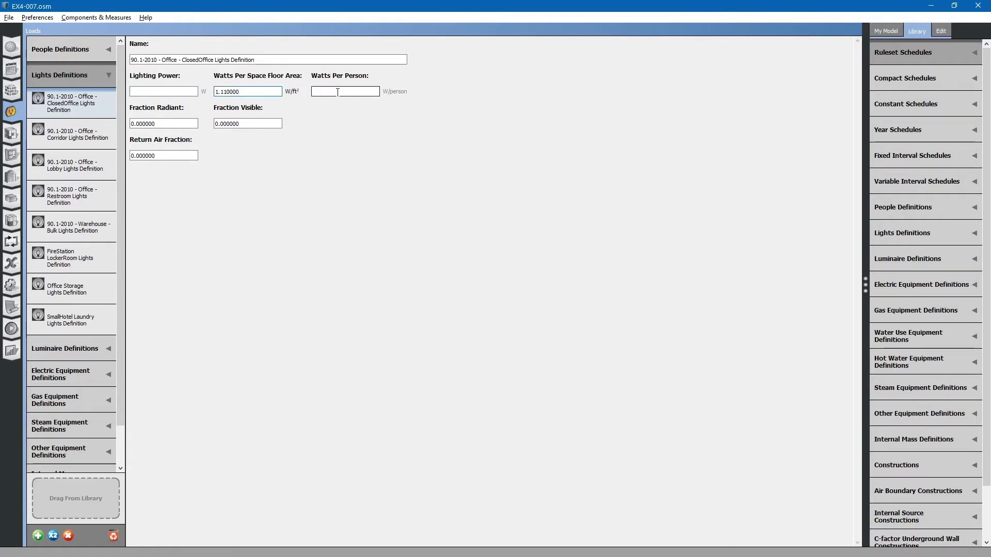
left_click(338, 92)
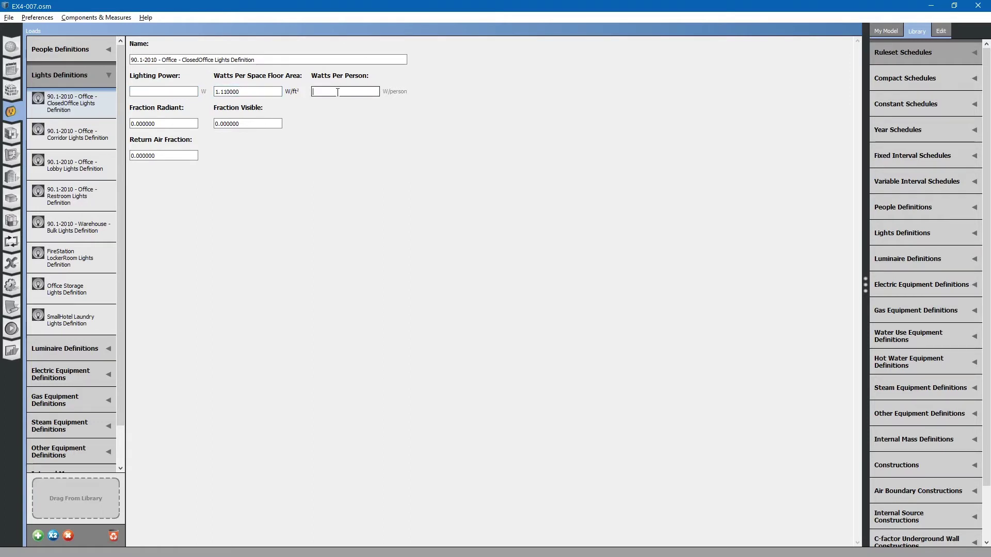
left_click(180, 156)
left_click(69, 75)
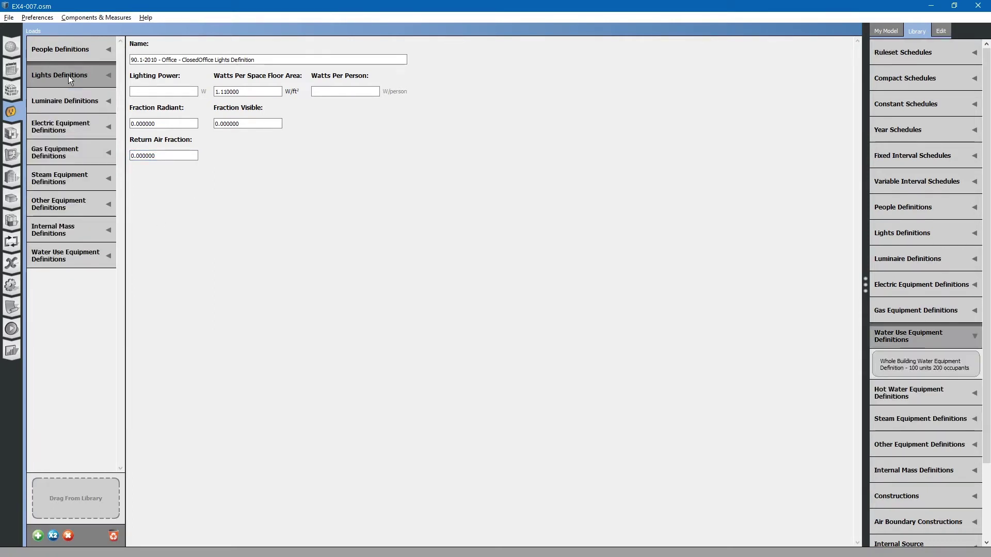
List the six Electric Equipment definitions and inspect ClosedOffice's 0.640000 W/ft² value
left_click(72, 128)
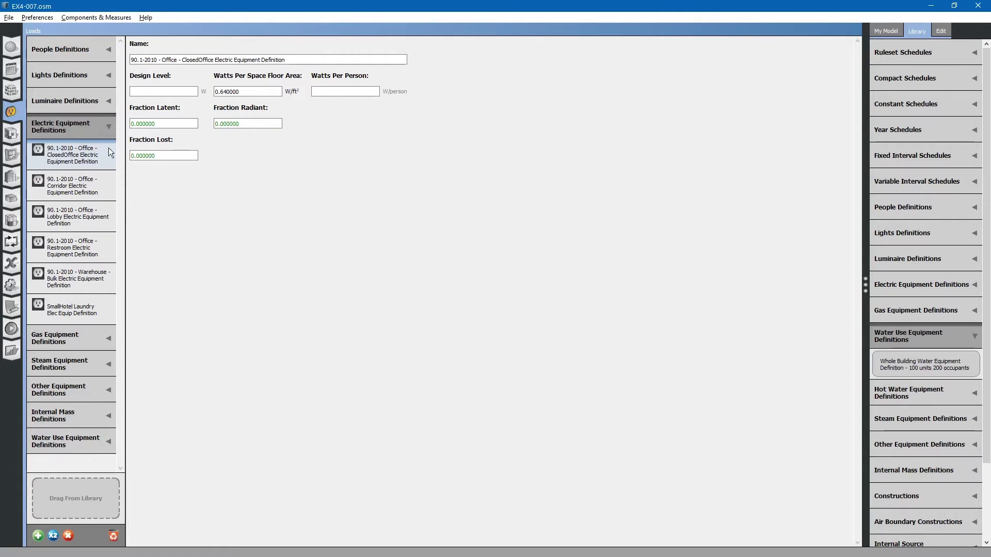
left_click(258, 92)
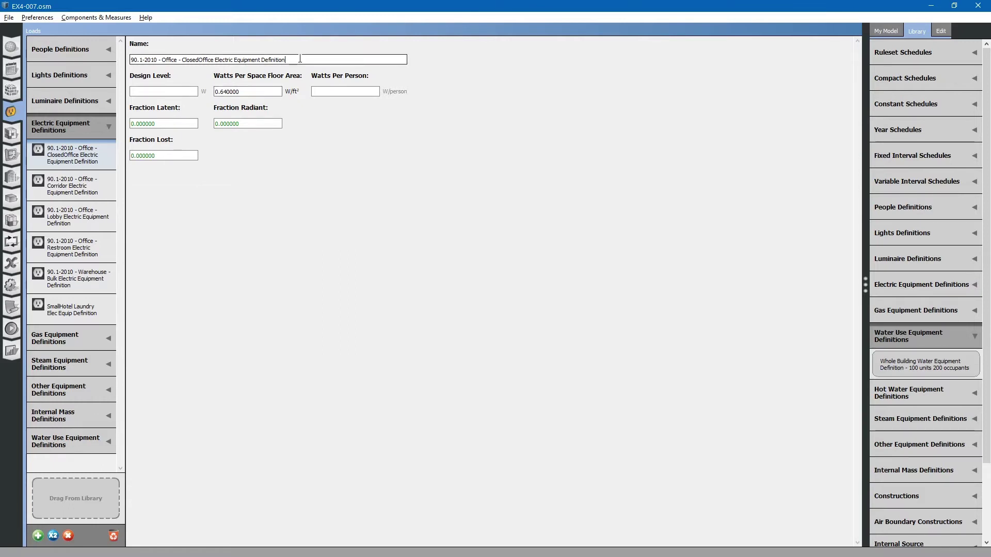
Duplicate the ClosedOffice electric equipment definition and rename the copy 'Office Microwave'
left_click(53, 537)
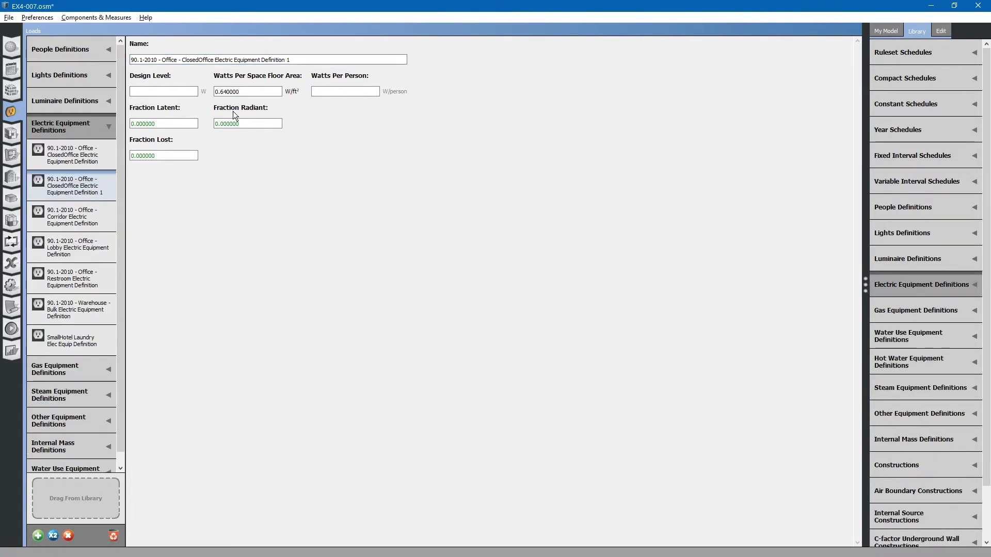
left_click_drag(292, 60, 127, 77)
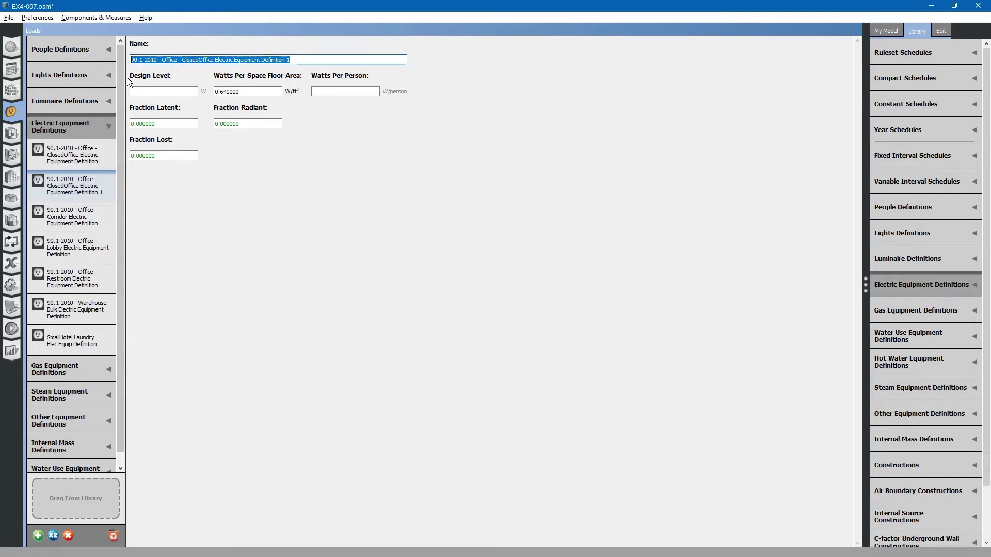
type("Office")
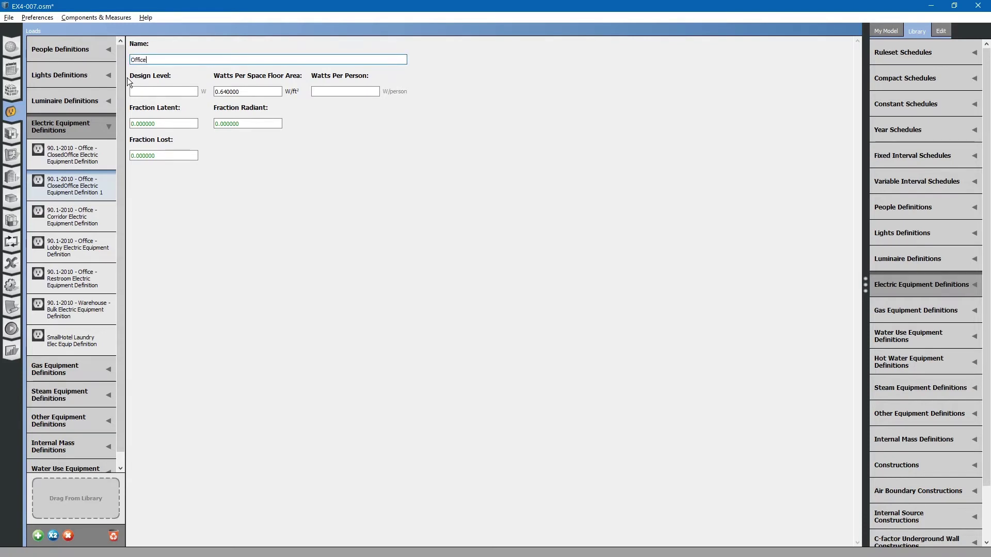
type(" Microwave")
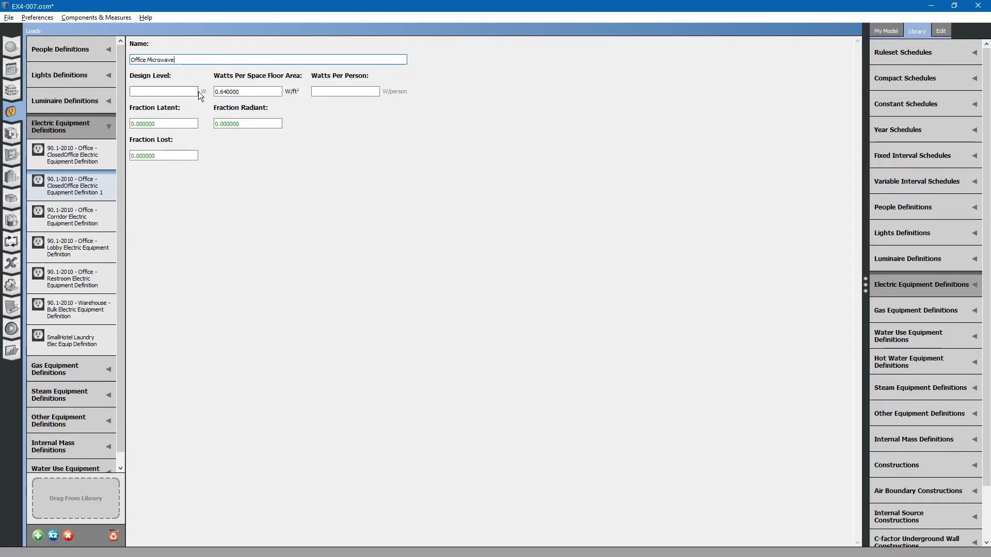
Replace the 0.640000 W/ft² value with a 1200 W design level
left_click_drag(258, 91, 206, 98)
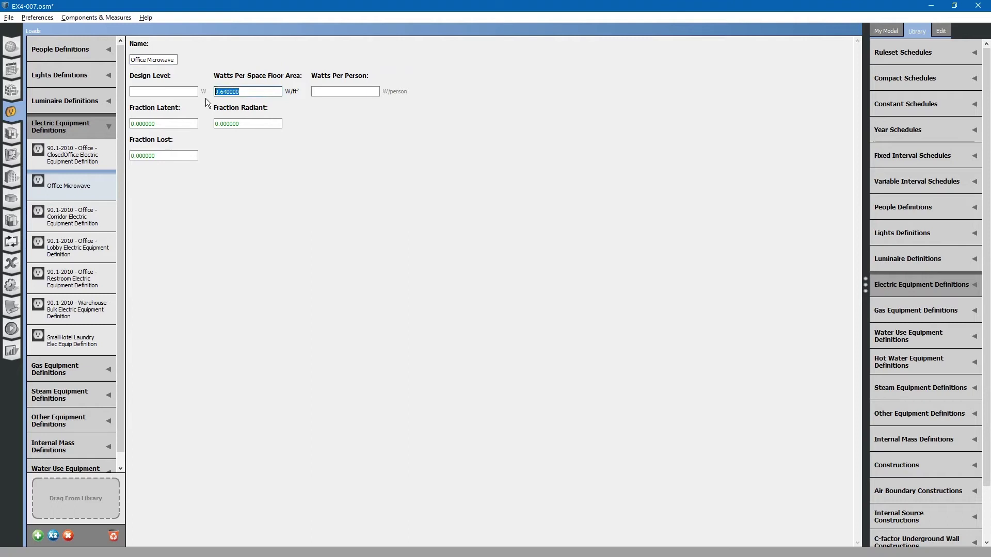
key("Delete")
left_click(182, 91)
left_click(182, 92)
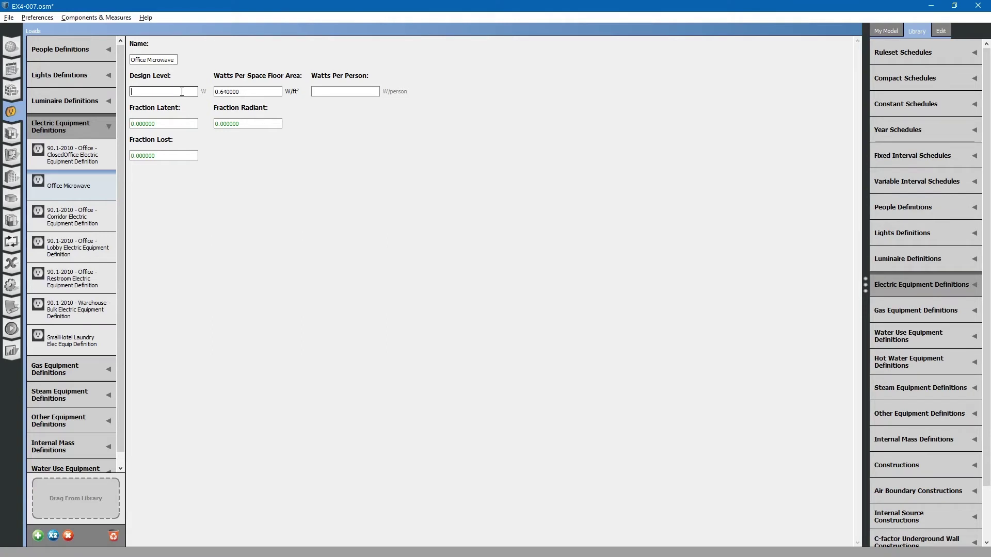
type("1200")
left_click(231, 91)
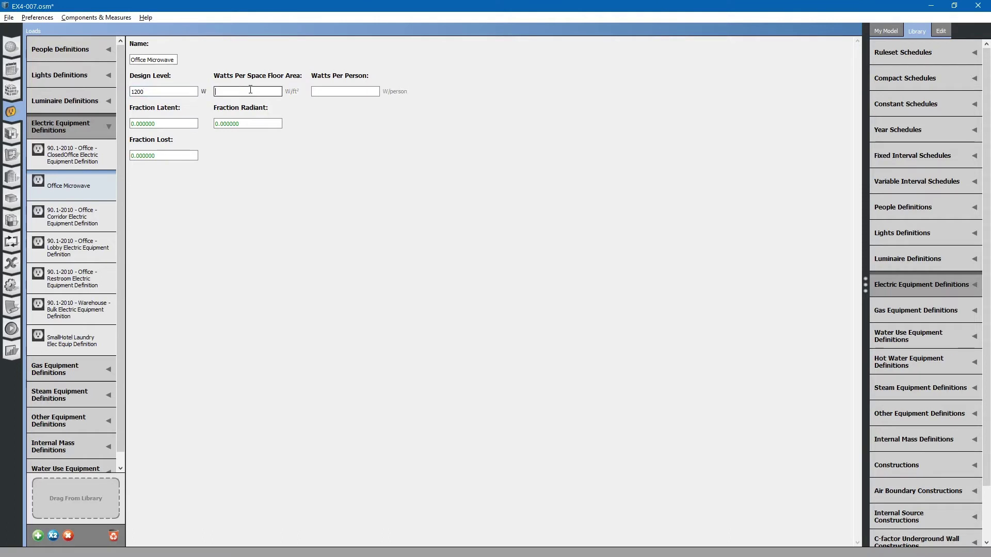
left_click(169, 91)
left_click(348, 91)
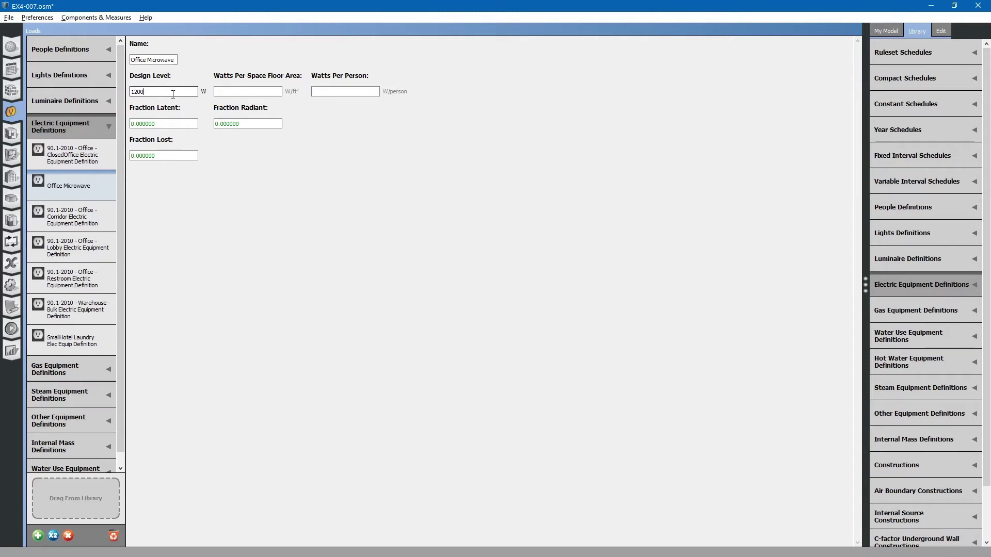
left_click(173, 60)
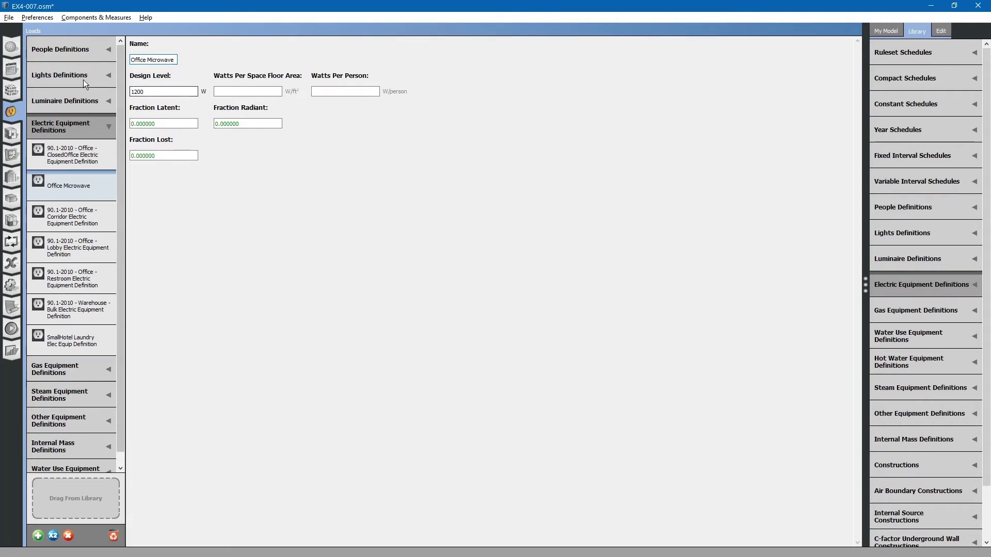
Add a new Fractional schedule, Schedule Ruleset 1, in the Schedules tab
left_click(11, 68)
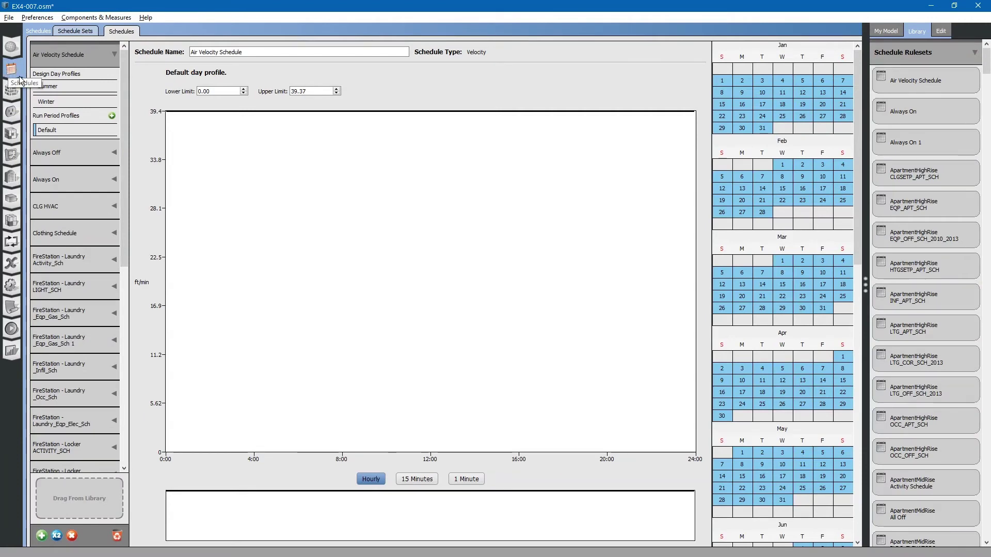
left_click(42, 536)
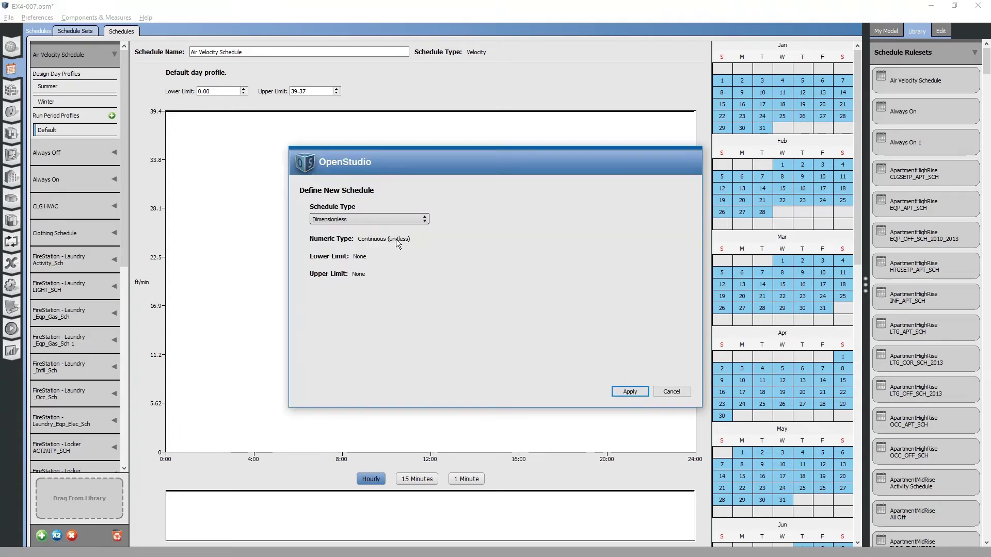
left_click(412, 218)
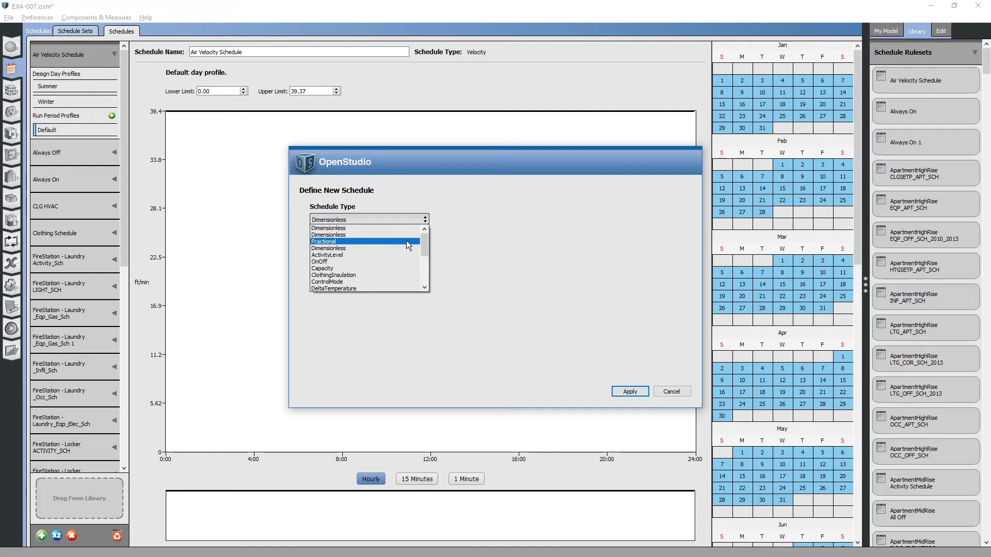
left_click(407, 240)
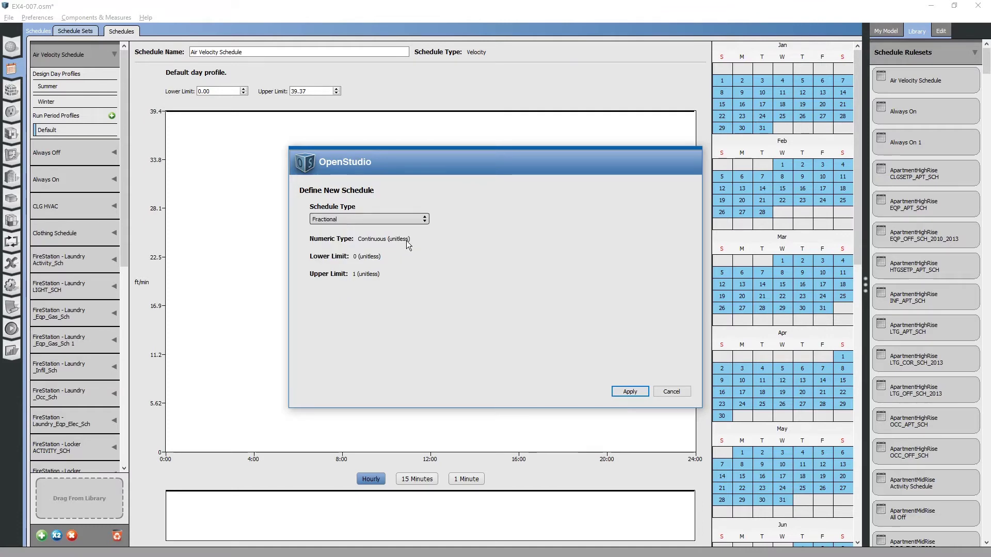
left_click(636, 392)
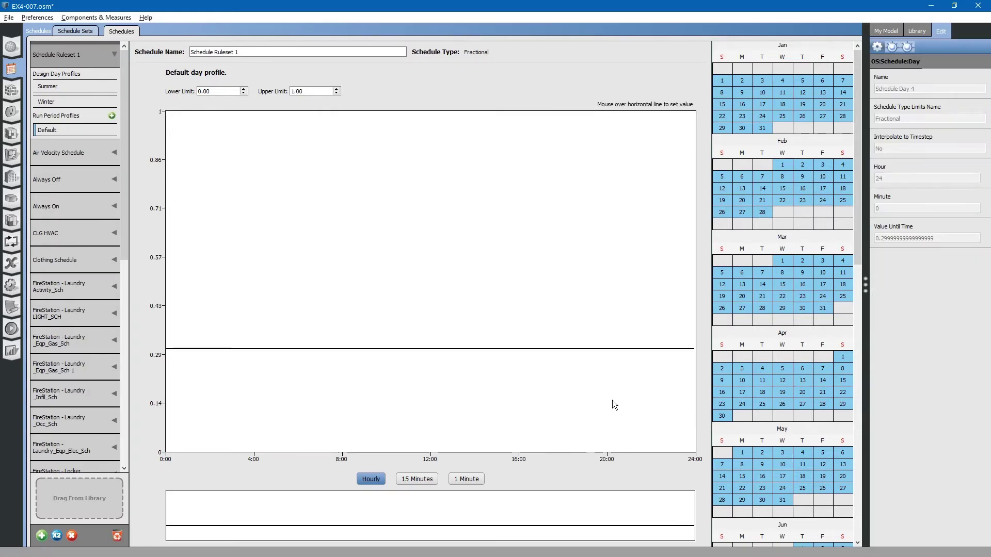
Rename Schedule Ruleset 1 to 'Office Microwave Schedule'
left_click_drag(247, 52, 184, 51)
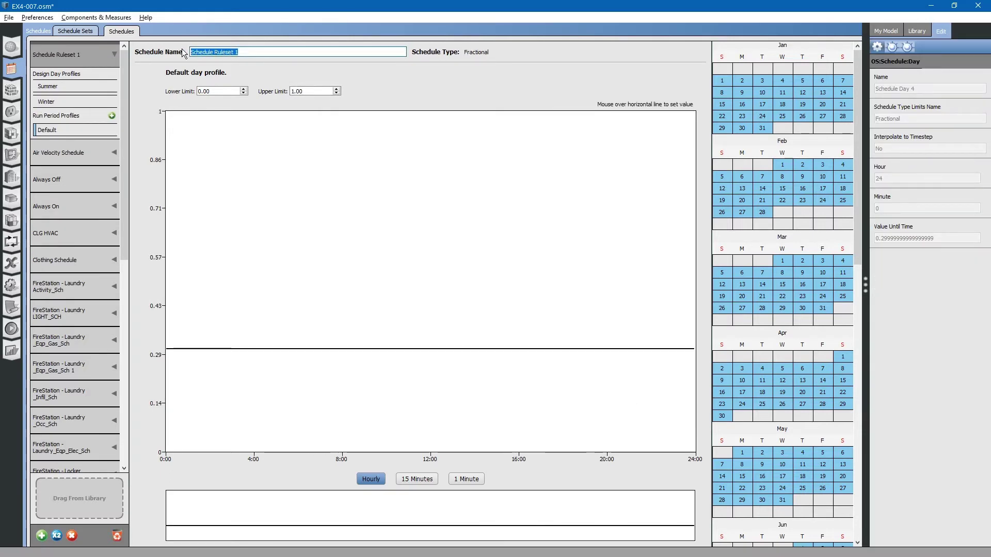
type("Offie")
type("e")
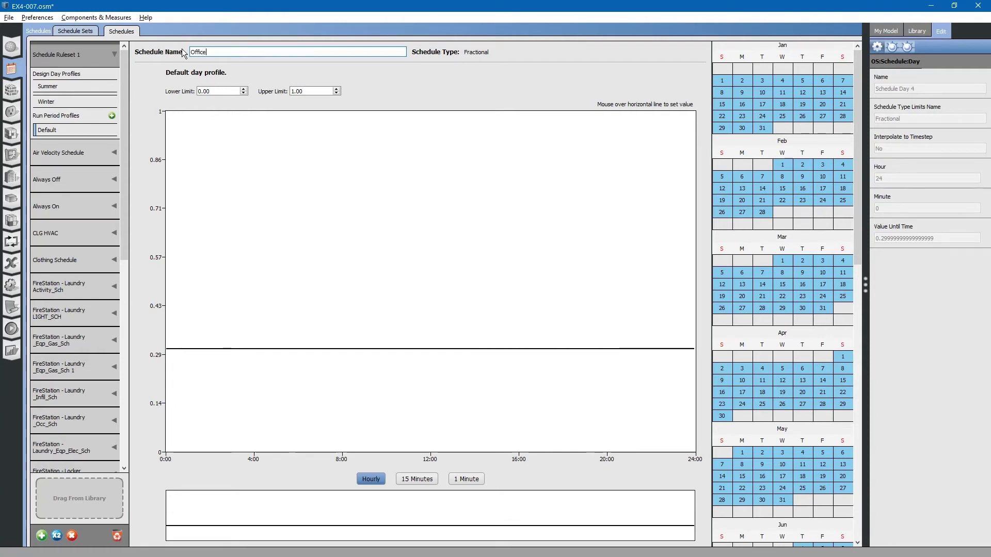
type(" Mor")
key("BackSpace")
type("icrowave Schedule")
key("Return")
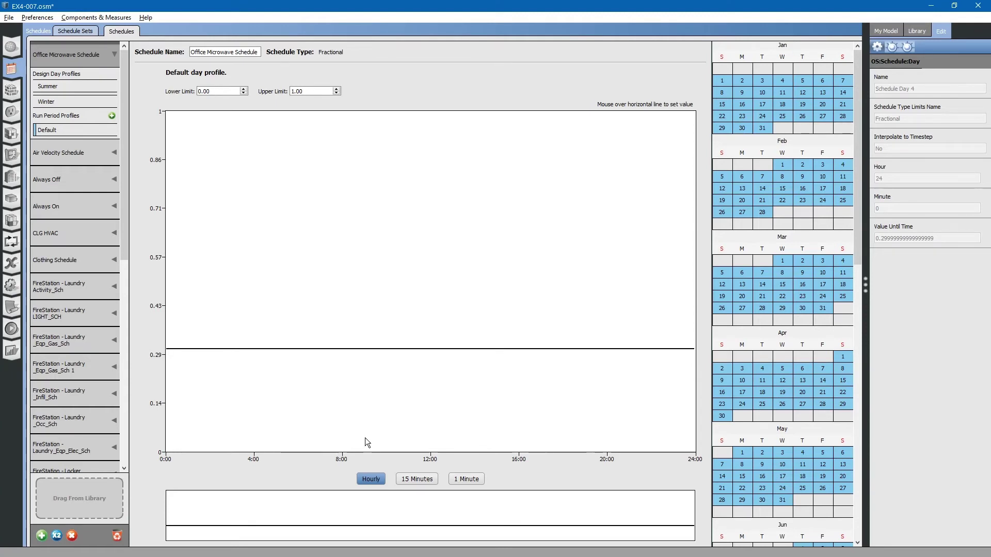
Set the profile to 0 except a 7:00–7:04 spike of 1
left_click(420, 480)
left_click_drag(282, 510, 377, 514)
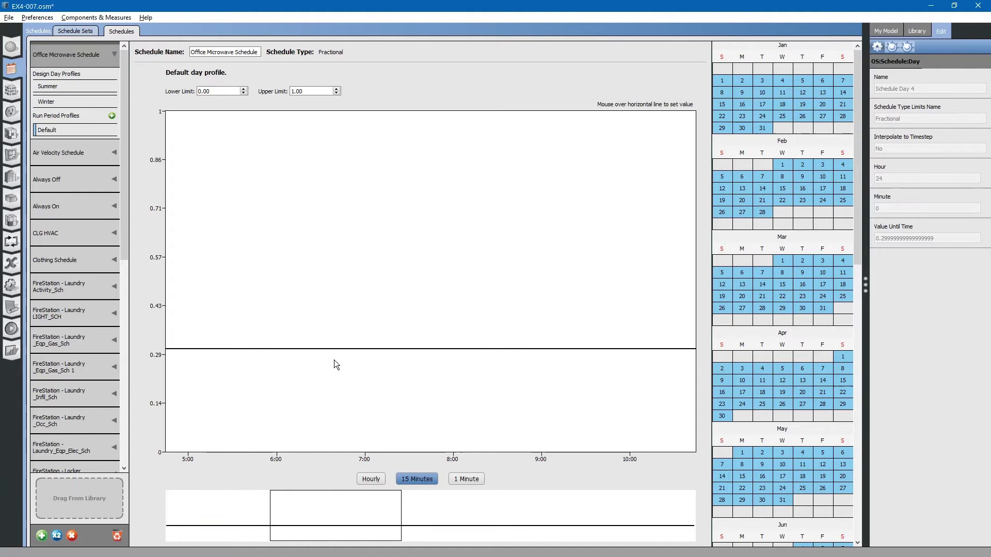
double_click(368, 350)
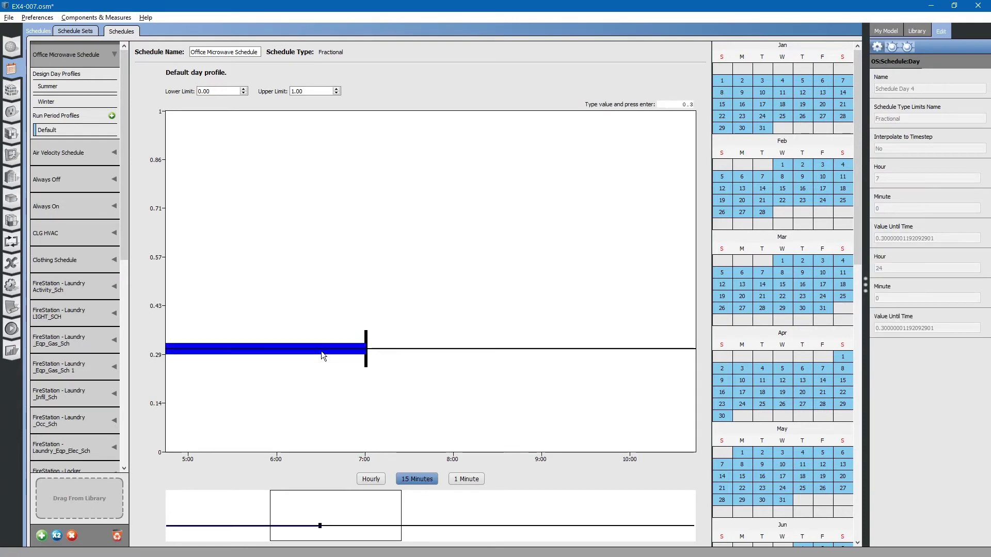
key("Return")
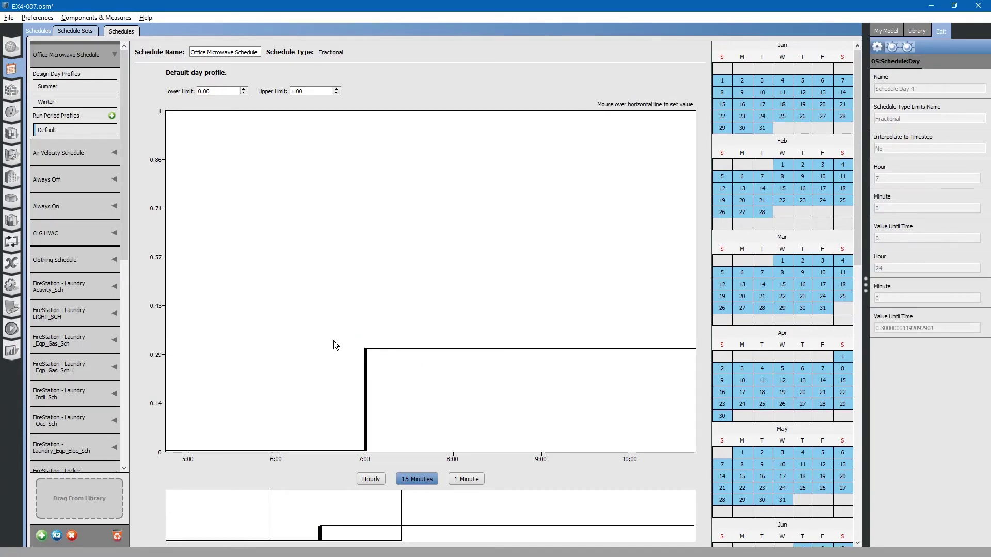
left_click(462, 480)
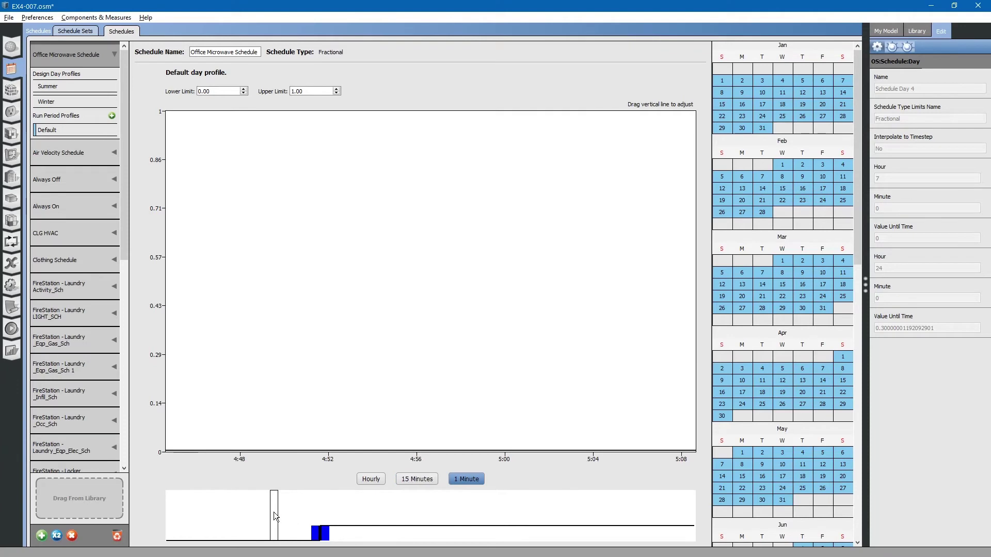
left_click_drag(274, 512, 318, 516)
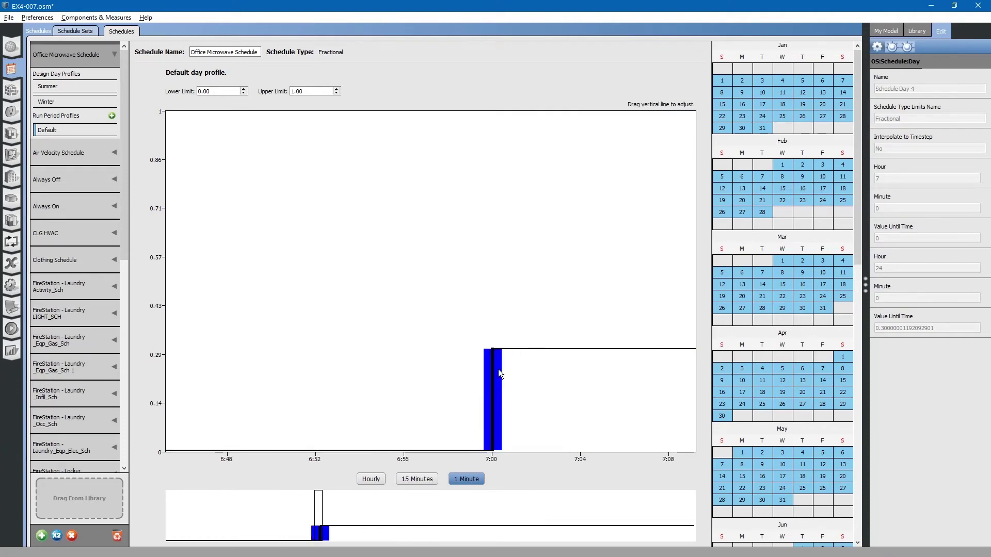
double_click(528, 348)
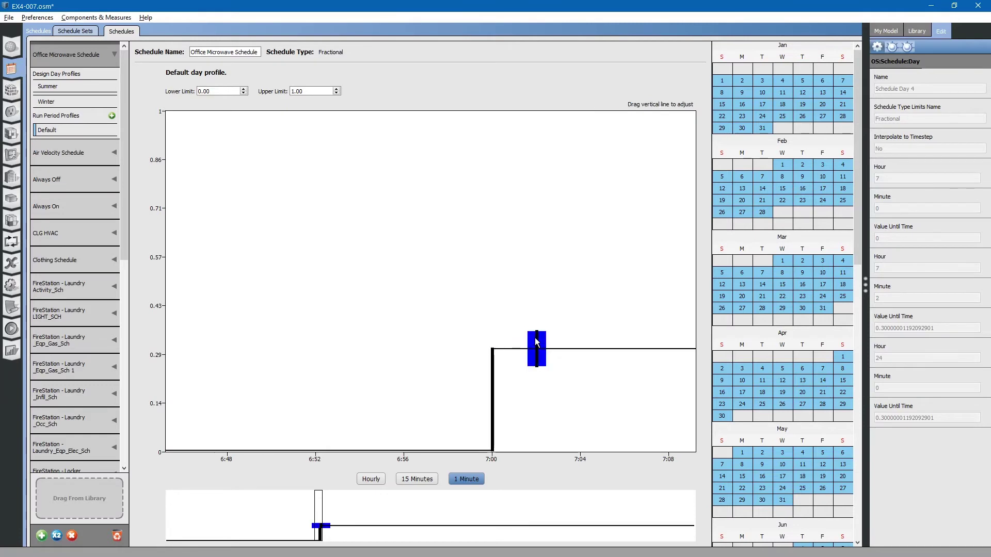
left_click_drag(535, 340, 581, 341)
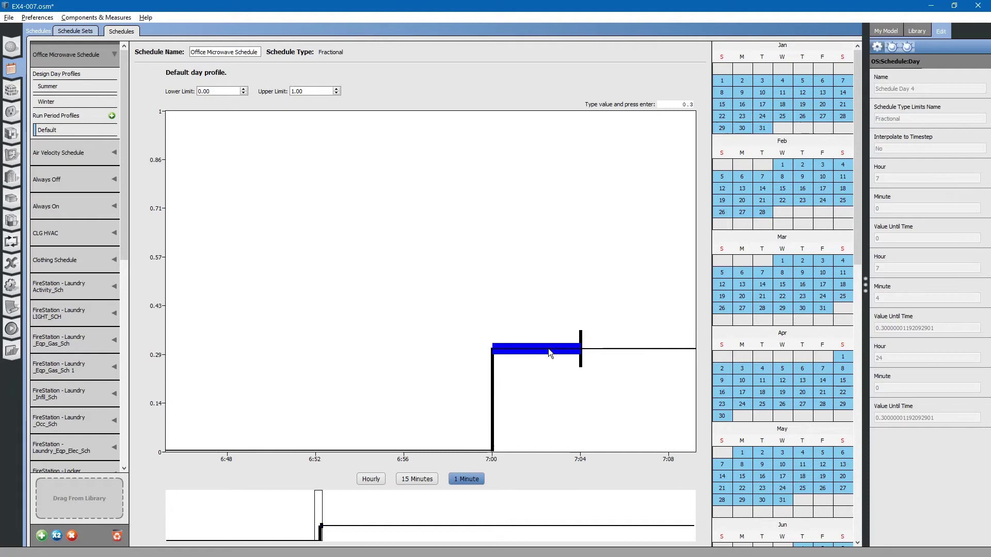
type("1")
key("Return")
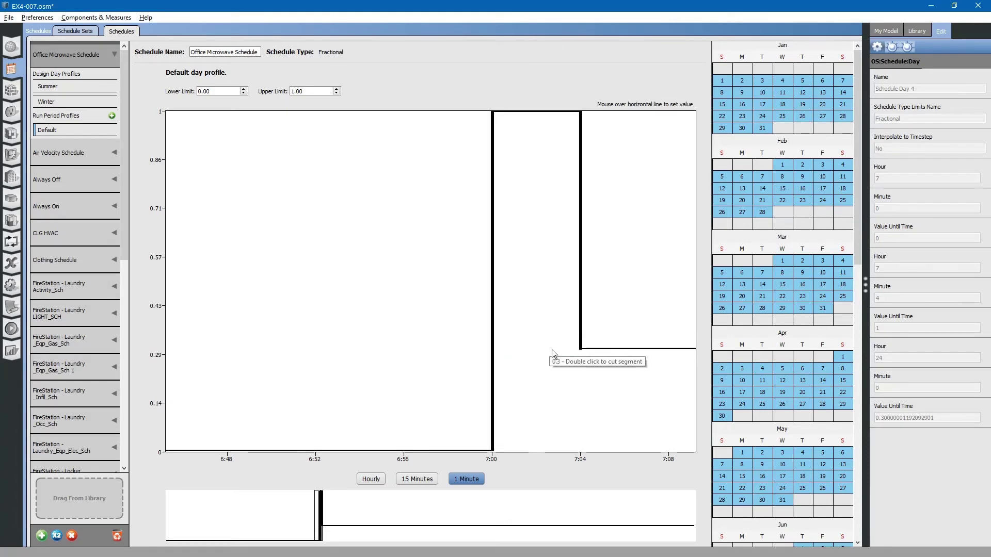
type("0.3")
key("Return")
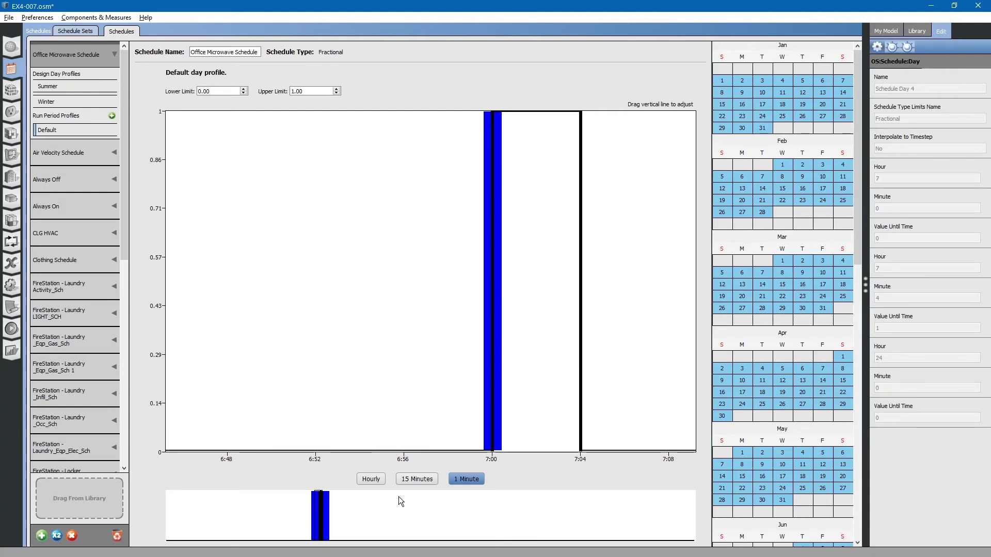
Add 1.0 spikes at 8:00–8:04 and 9:32–9:36
left_click_drag(316, 504, 338, 500)
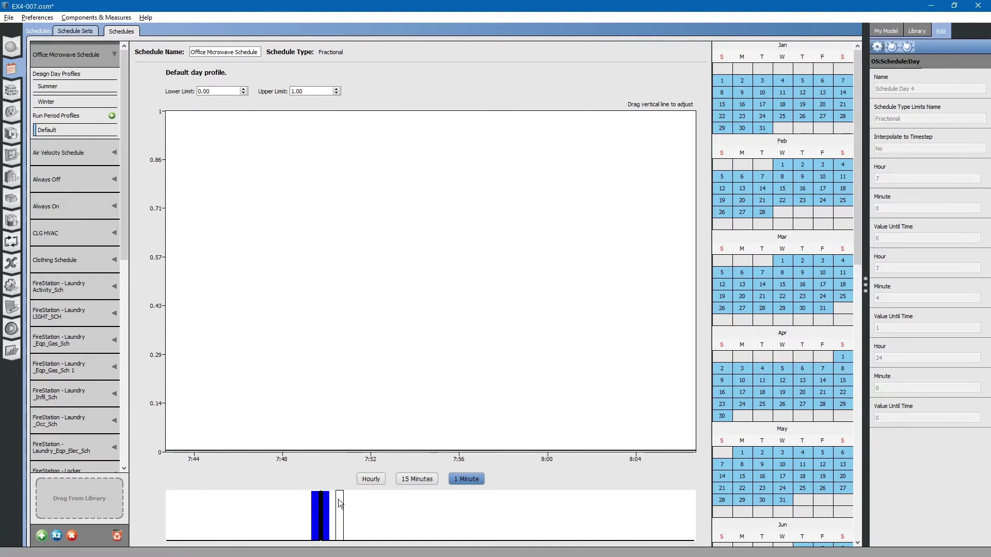
double_click(489, 448)
double_click(575, 449)
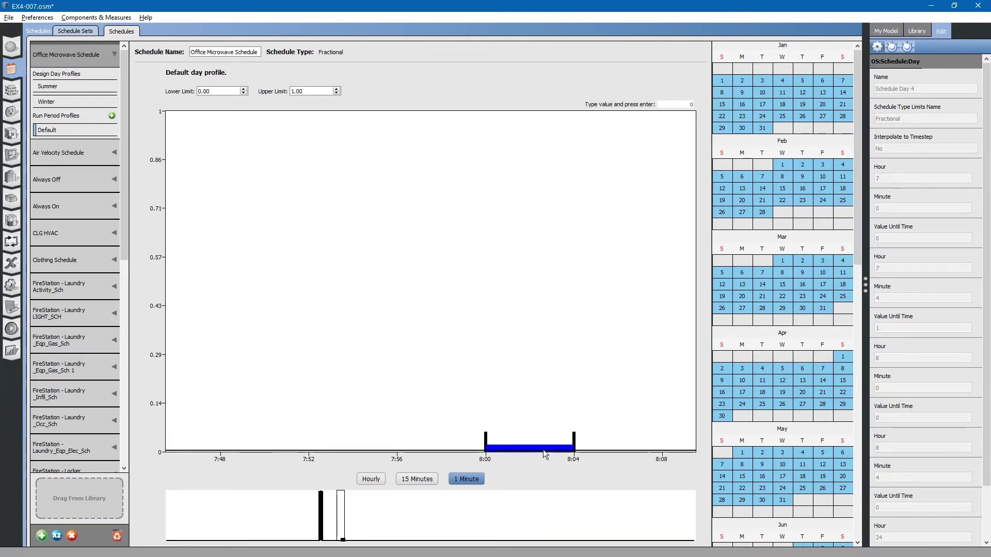
type("1")
key("Return")
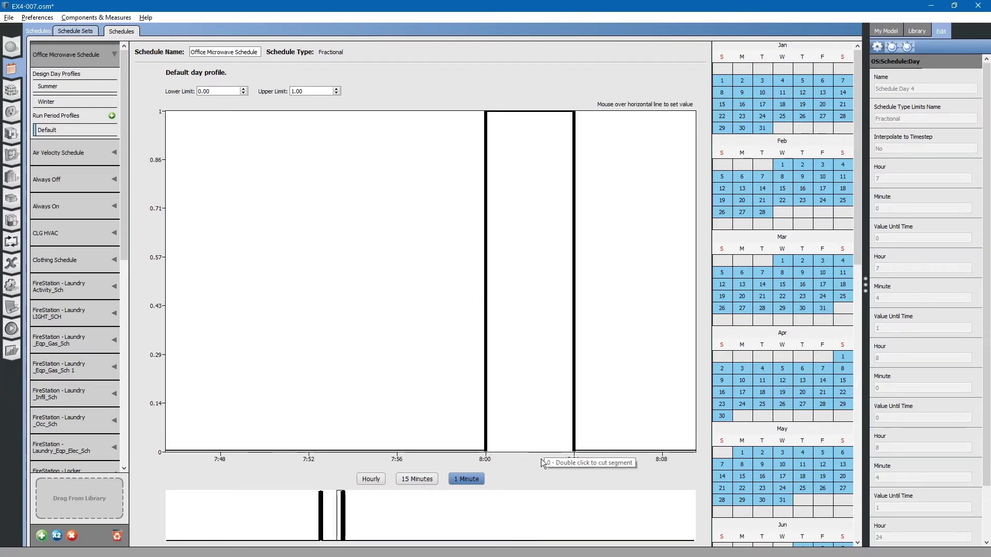
left_click_drag(339, 516, 376, 517)
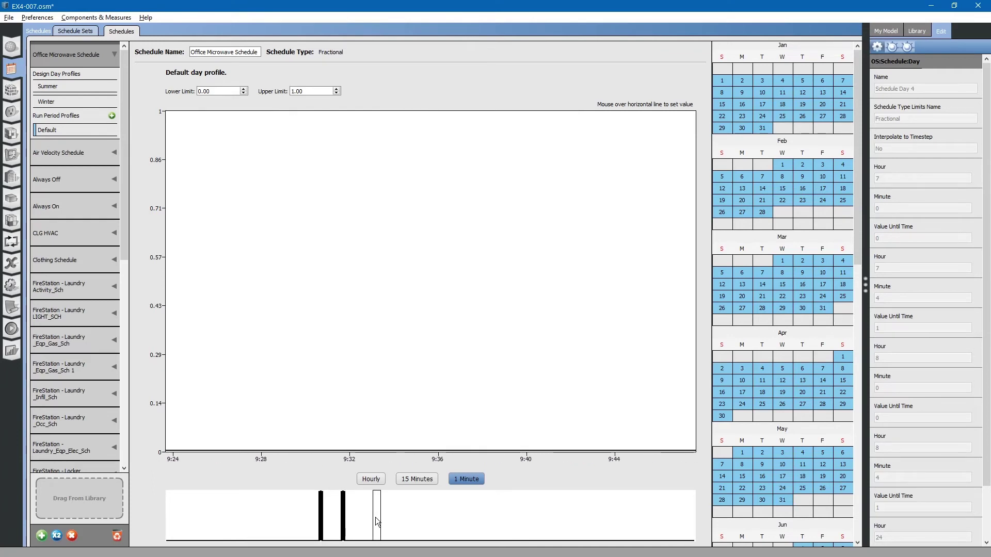
double_click(350, 451)
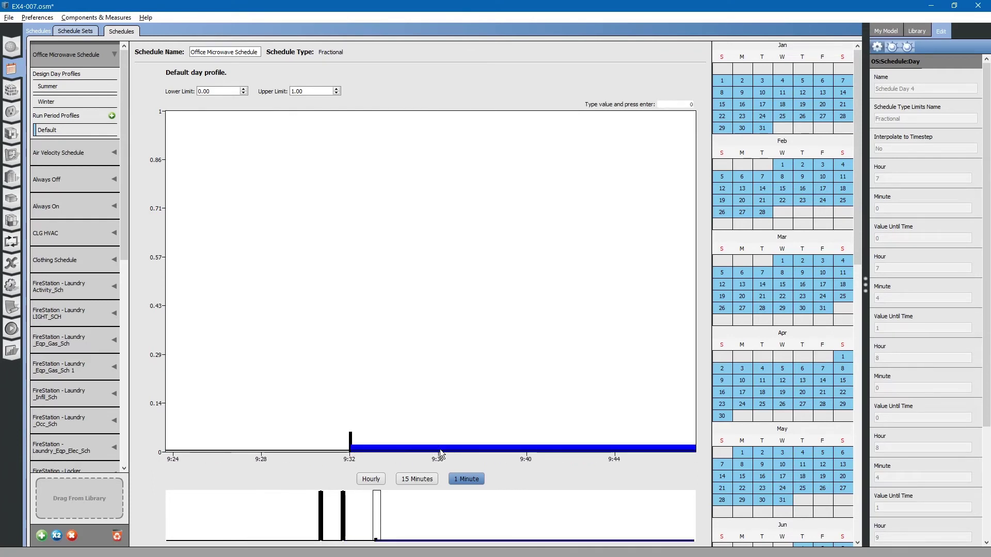
double_click(440, 449)
type("1")
key("Return")
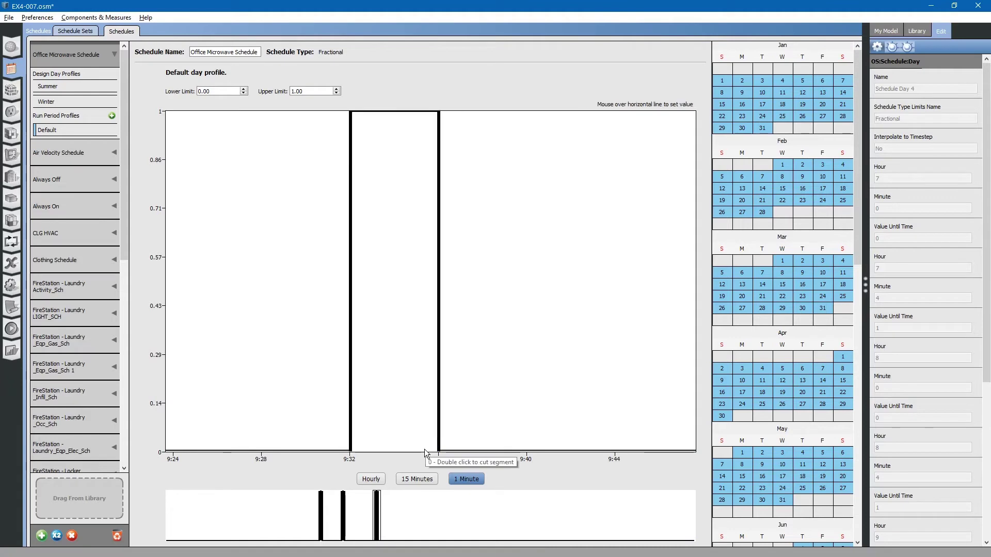
Add 1.0 spikes at 11:00–11:04 and 11:08–11:12
left_click_drag(379, 516, 408, 516)
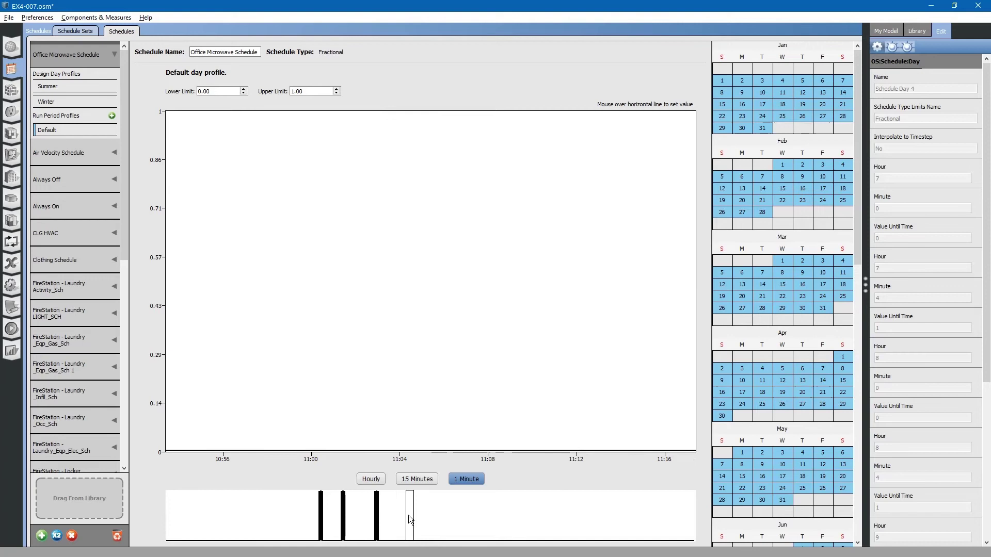
double_click(399, 451)
mouse_move(369, 449)
type("1")
key("Return")
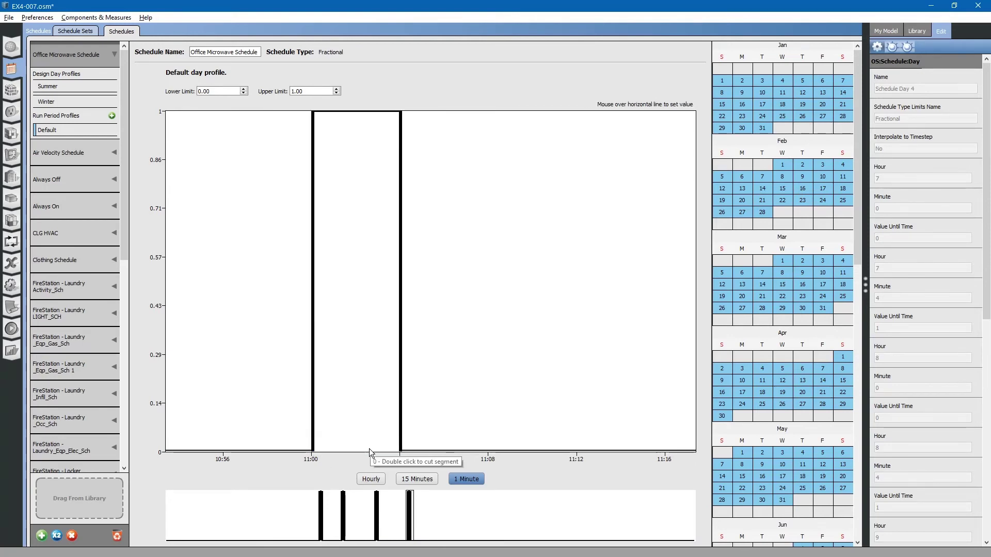
double_click(487, 450)
double_click(579, 447)
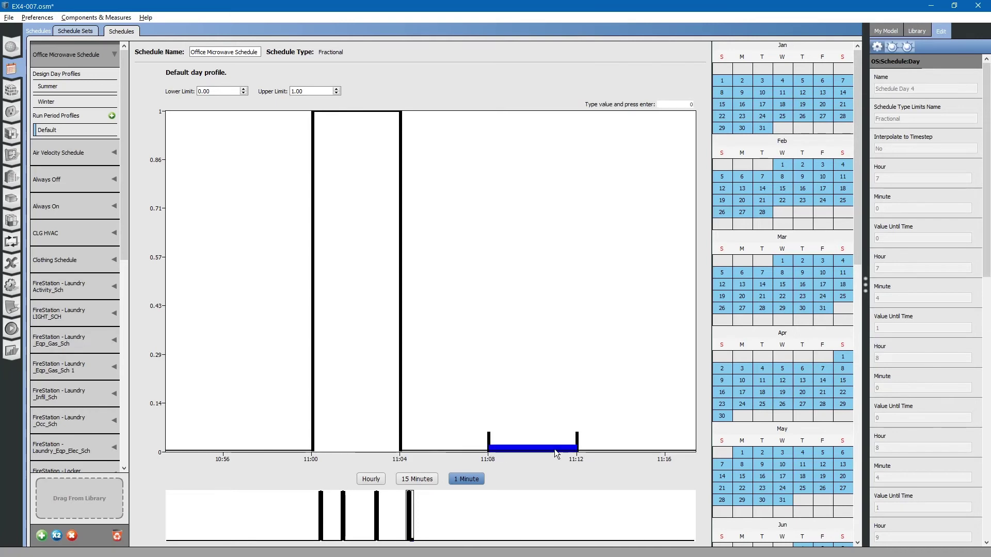
type("1")
key("Return")
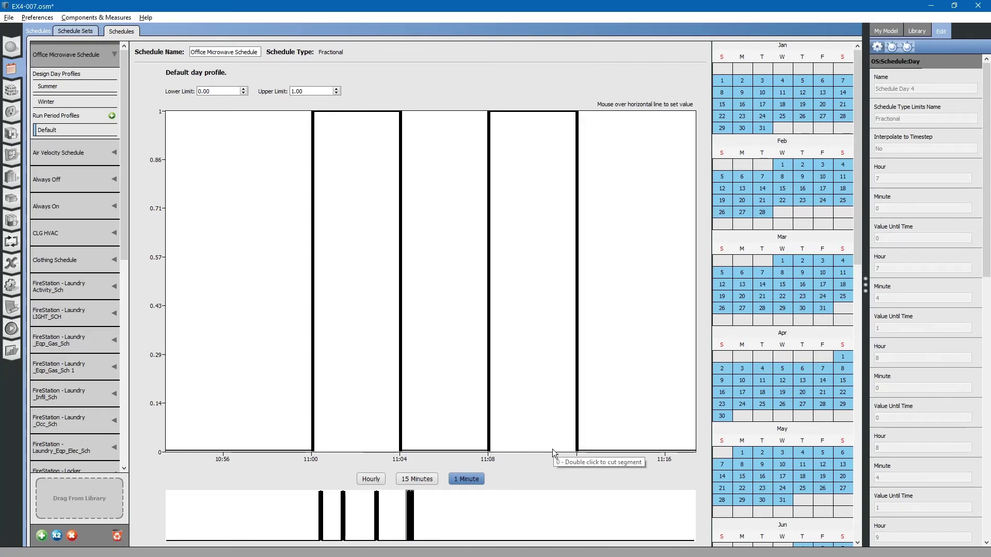
Add a 1.0 spike from 12:00 to 12:08
left_click_drag(411, 512, 424, 510)
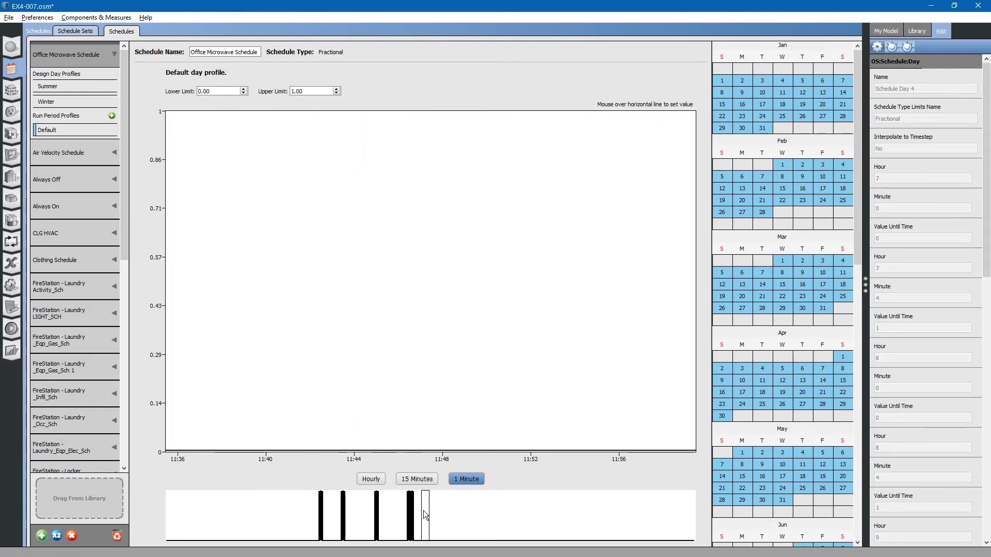
mouse_move(541, 449)
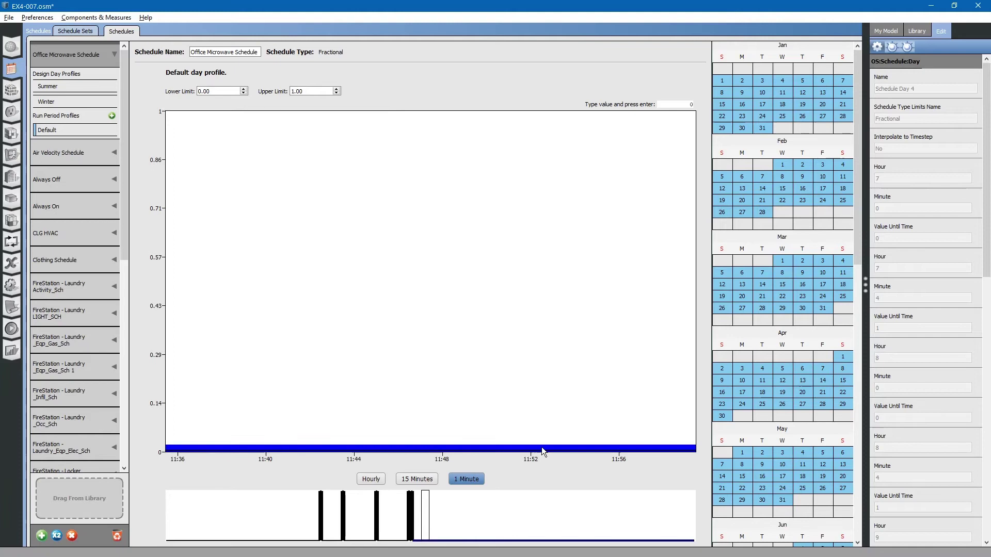
left_click_drag(426, 515, 430, 515)
double_click(460, 448)
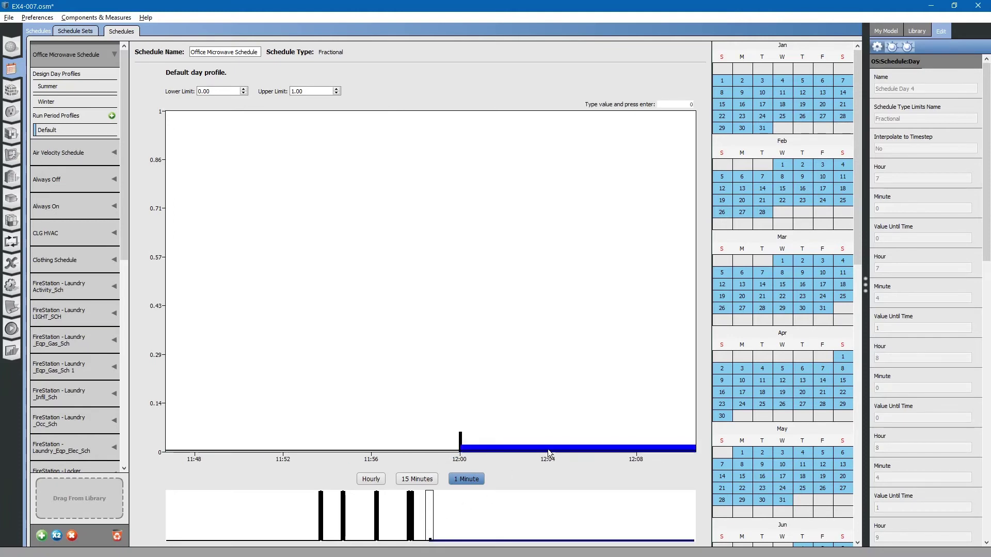
double_click(636, 448)
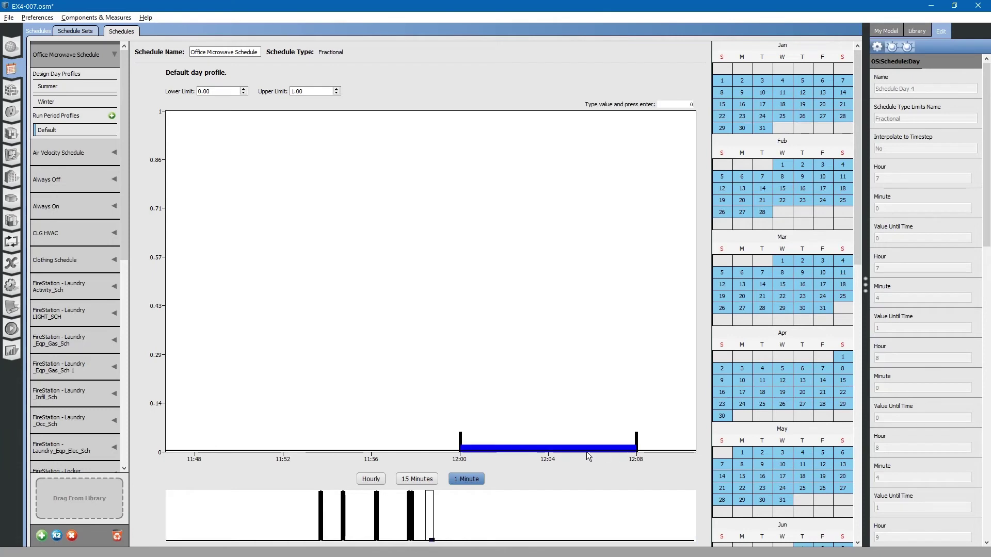
type("1")
key("Return")
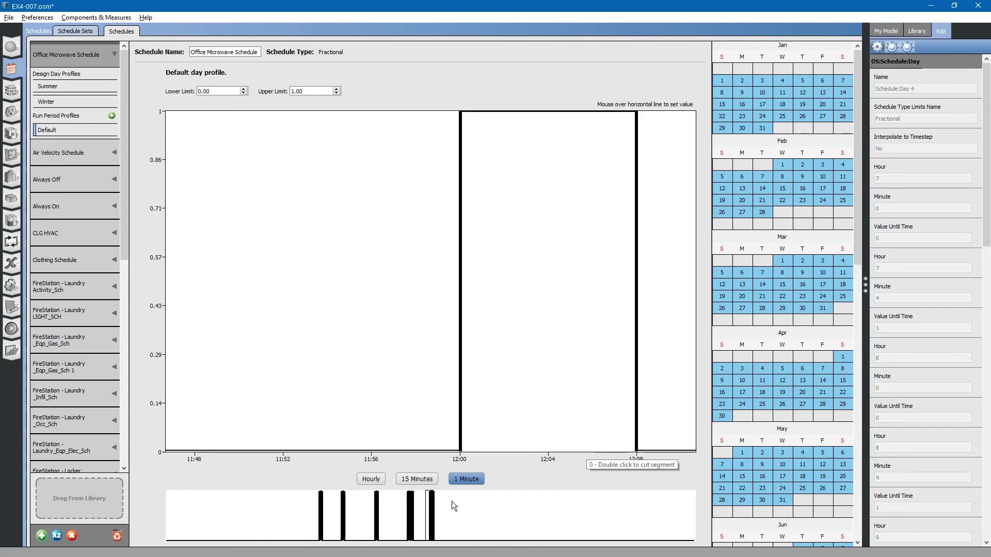
Add 1.0 spikes at 16:20–16:24 and from 18:36, then view the day hourly
left_click_drag(428, 508, 521, 509)
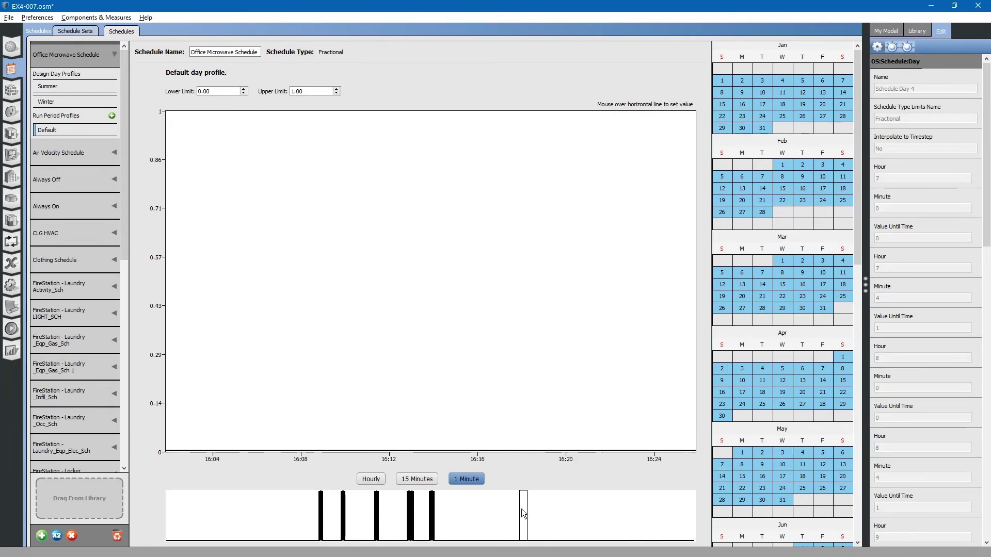
double_click(565, 454)
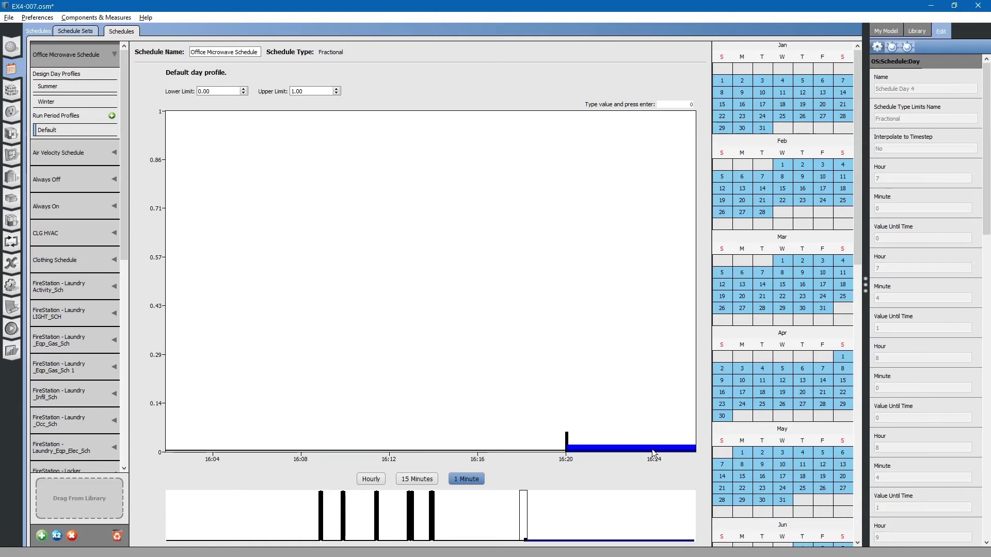
type("1")
key("Return")
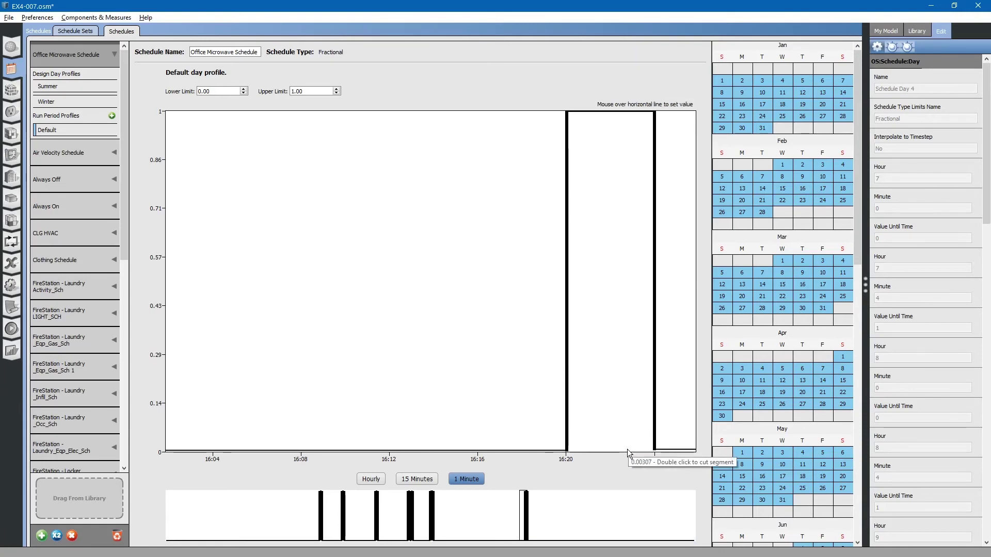
left_click_drag(520, 511, 576, 518)
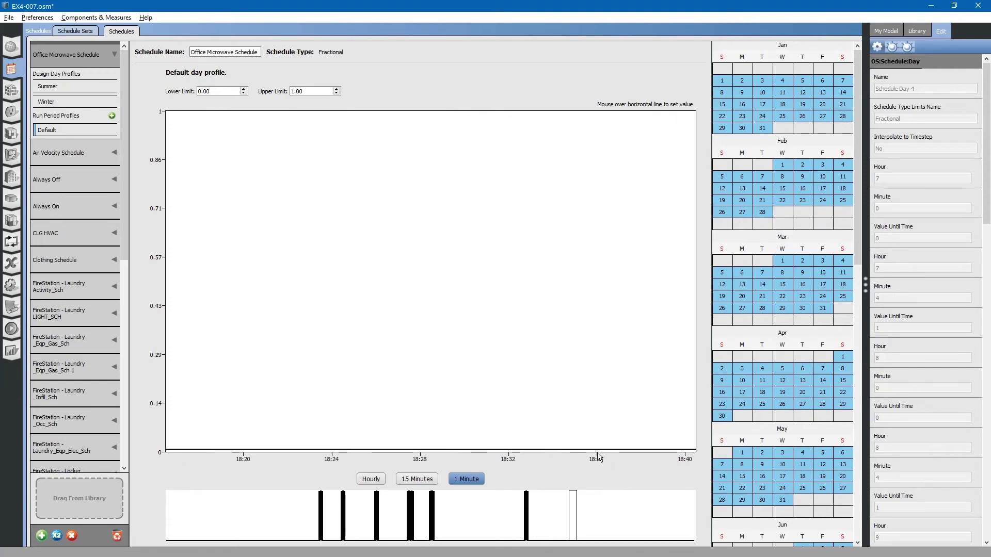
left_click(597, 451)
double_click(593, 447)
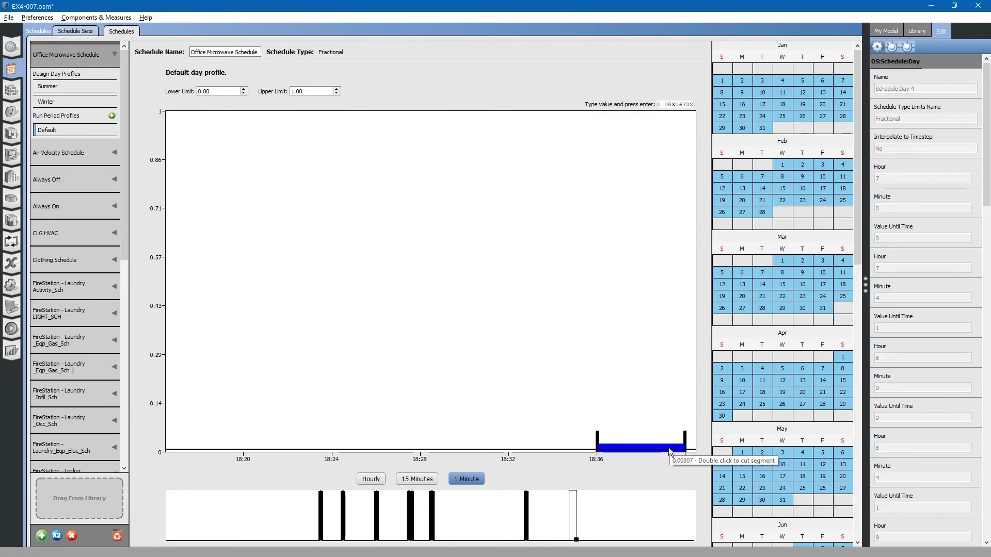
type("1")
key("Return")
left_click(375, 482)
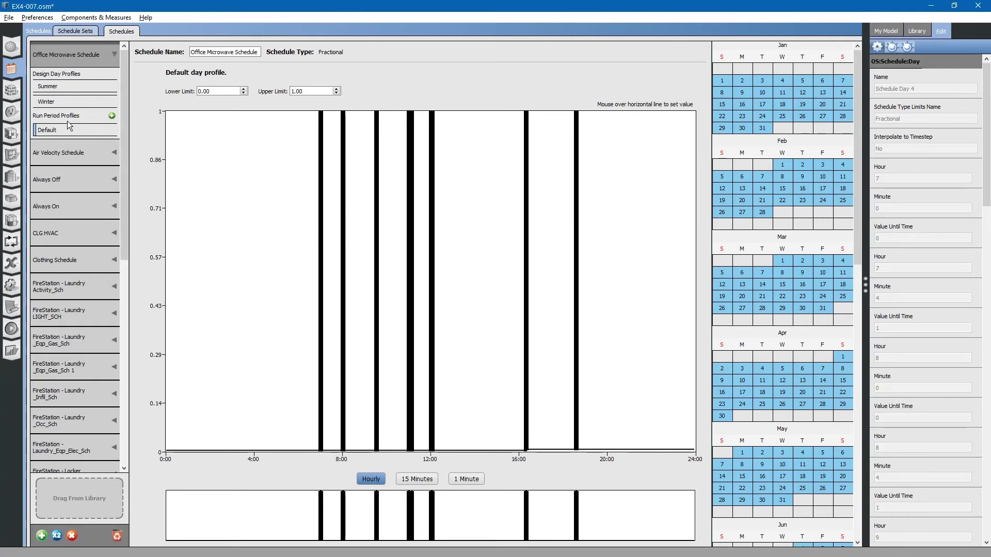
Show the load definitions with the component Library panel open on the right
left_click(11, 113)
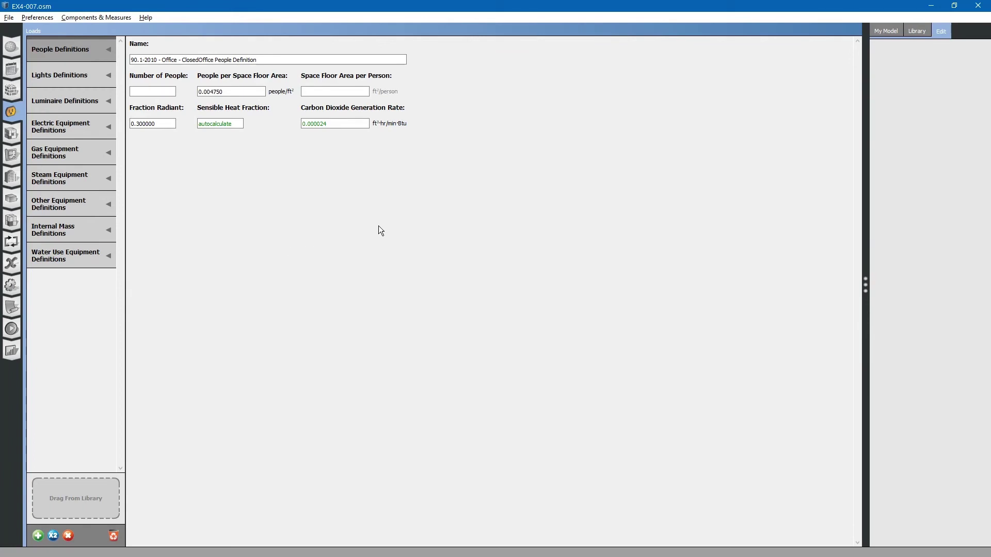
left_click(922, 32)
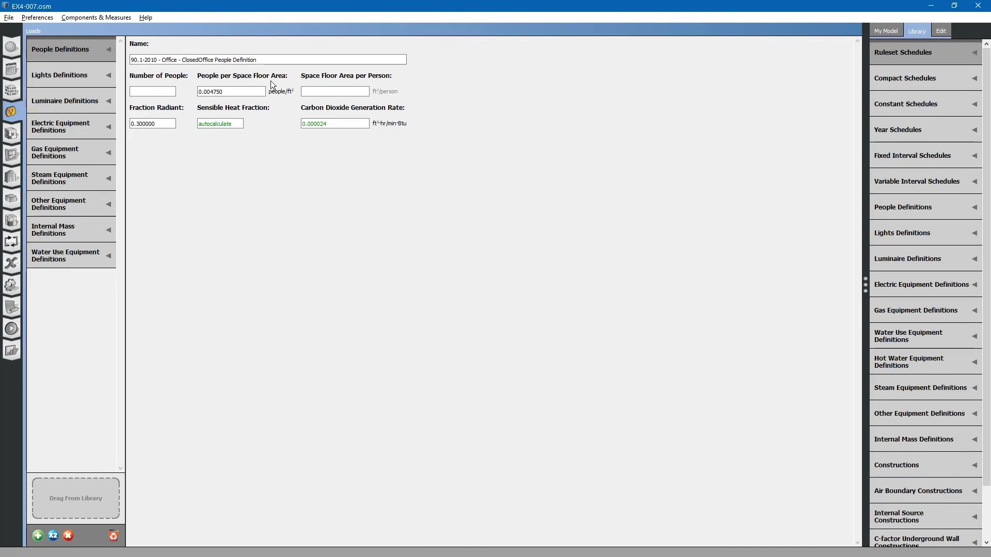
Add the library's MidriseApartment Corridor Lights Definition (0.792000 W/ft²) to the model's lights definitions
left_click(70, 76)
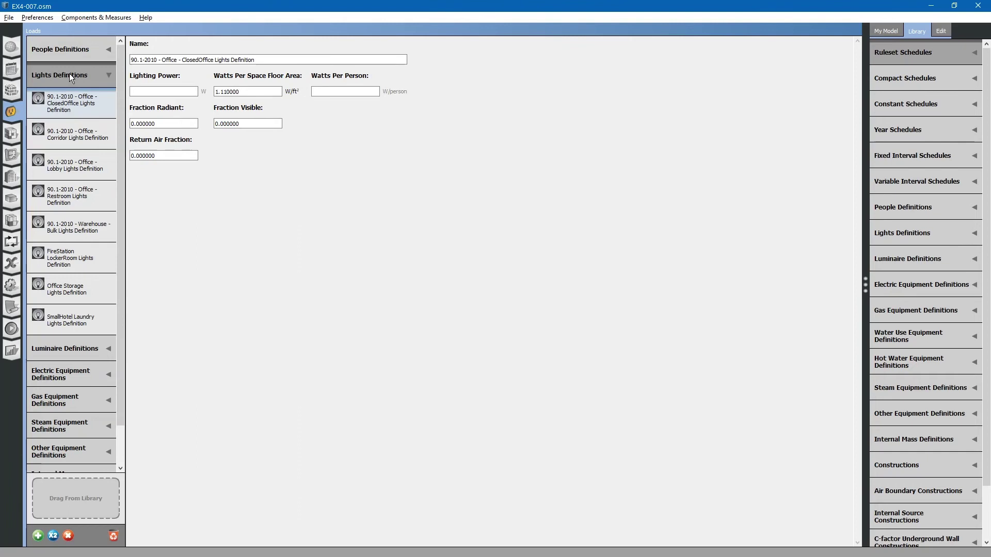
left_click(944, 233)
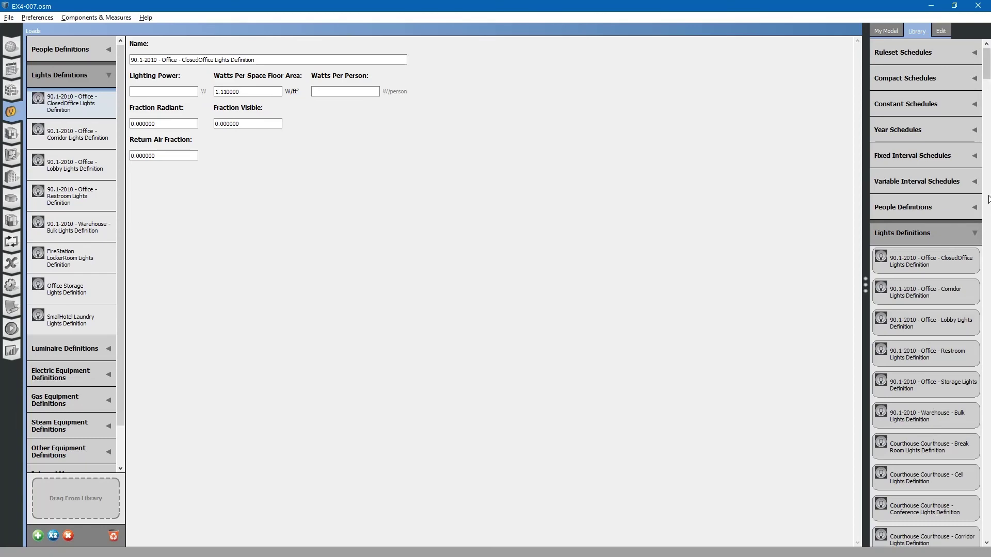
left_click_drag(987, 72, 985, 225)
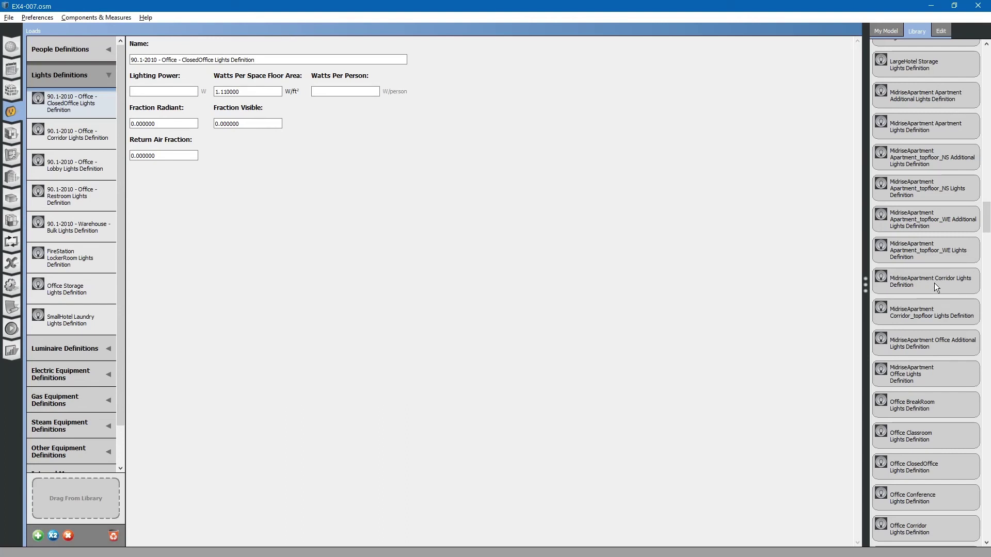
left_click_drag(872, 283, 80, 501)
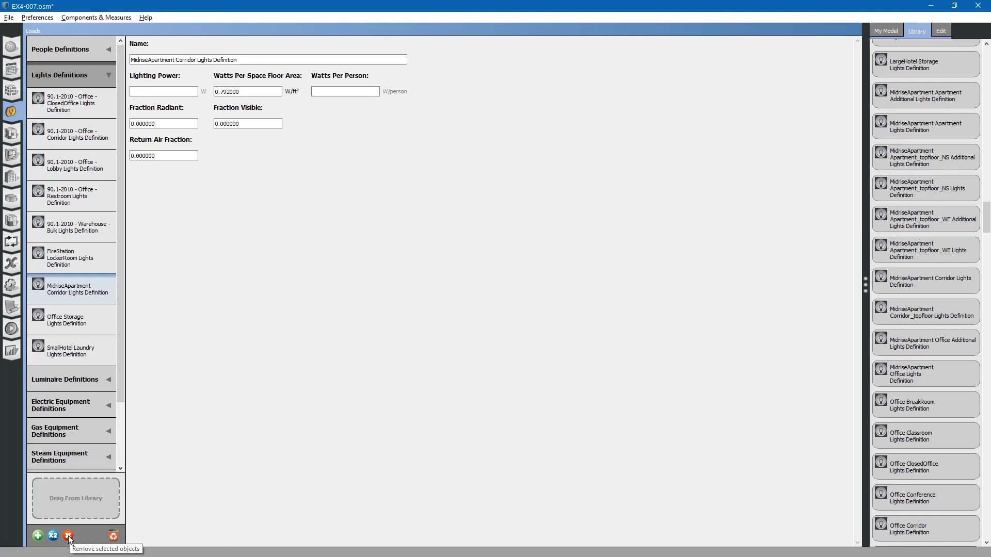
Purge unused lights and electric equipment definitions, removing MidriseApartment Corridor lights and Office Microwave
left_click(113, 537)
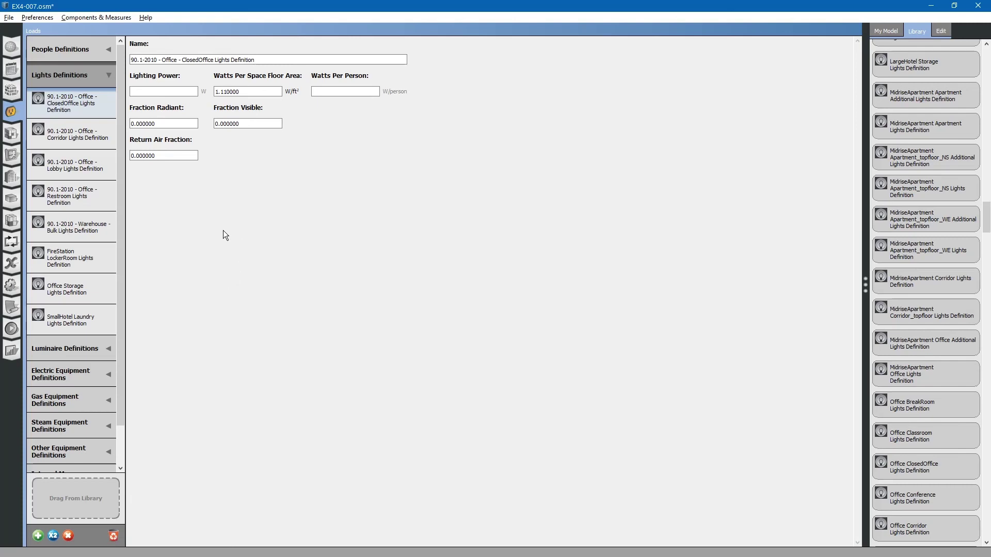
left_click(90, 347)
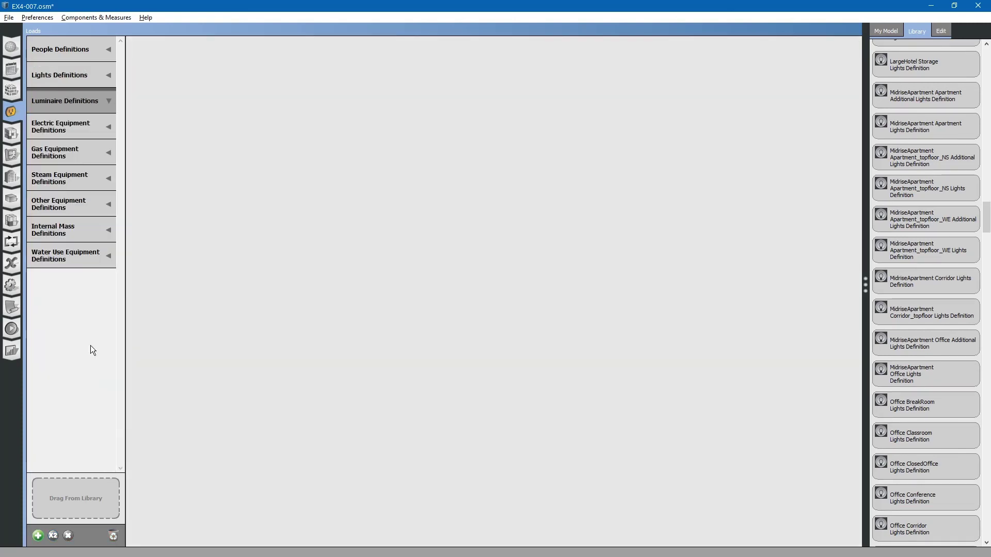
left_click(76, 125)
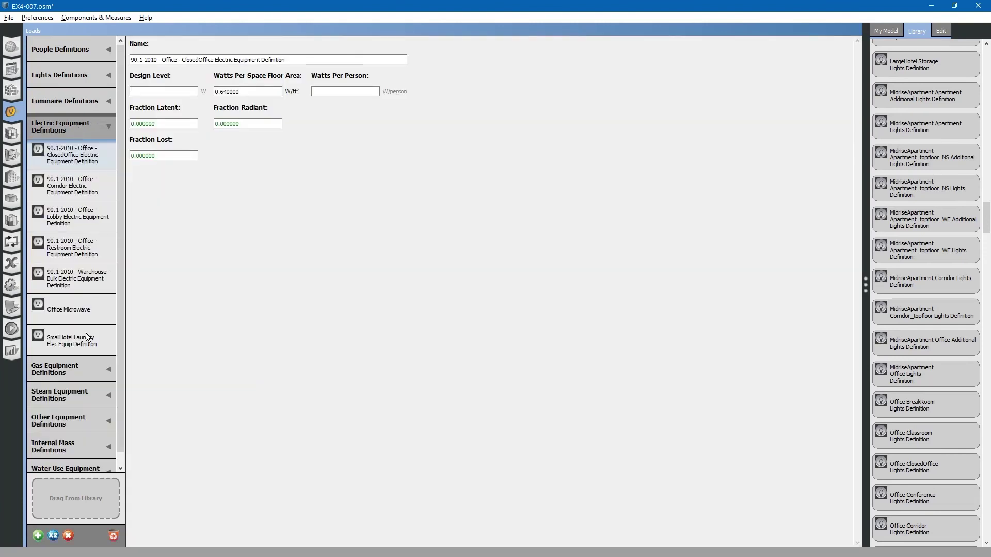
left_click(114, 538)
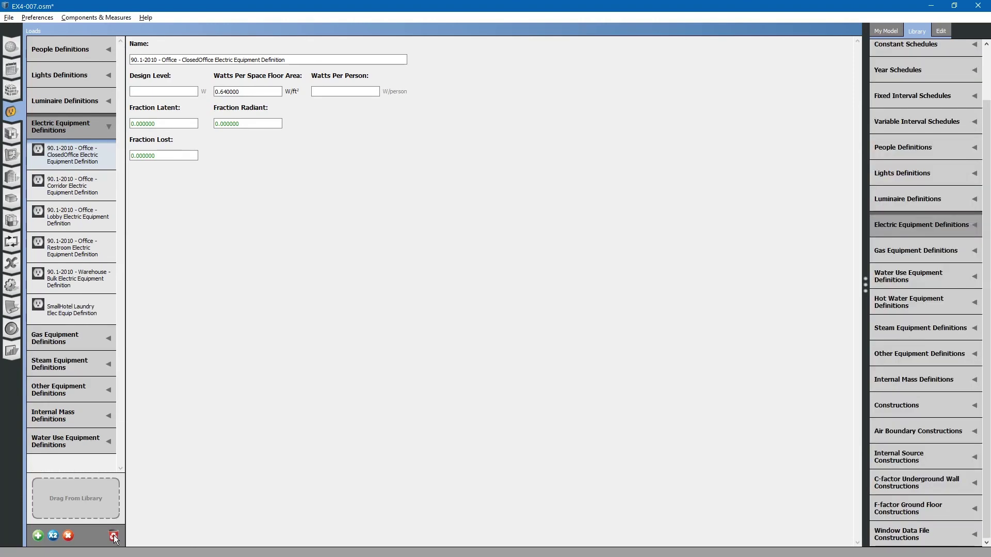
Review the gas, steam, water use, other equipment, lights and people definition lists
left_click(81, 342)
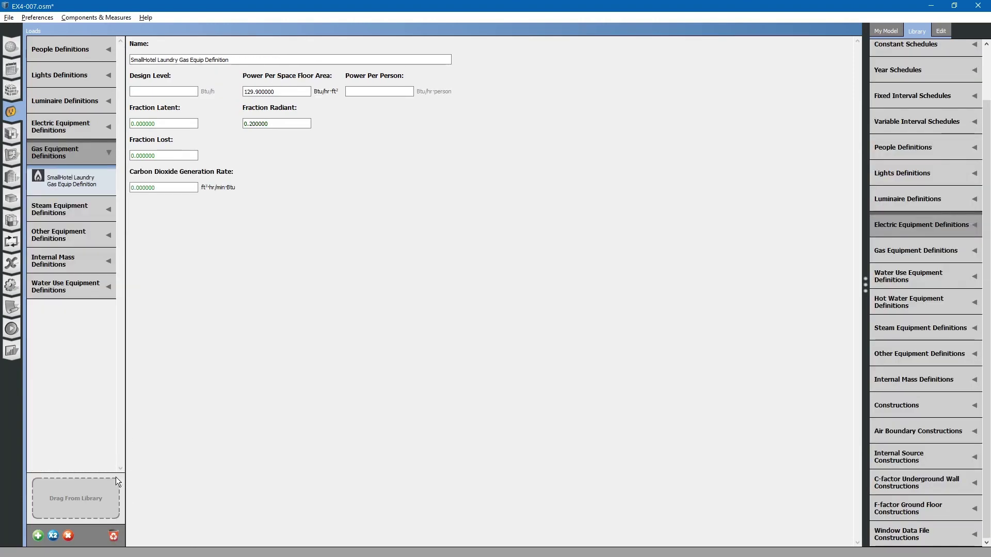
left_click(103, 217)
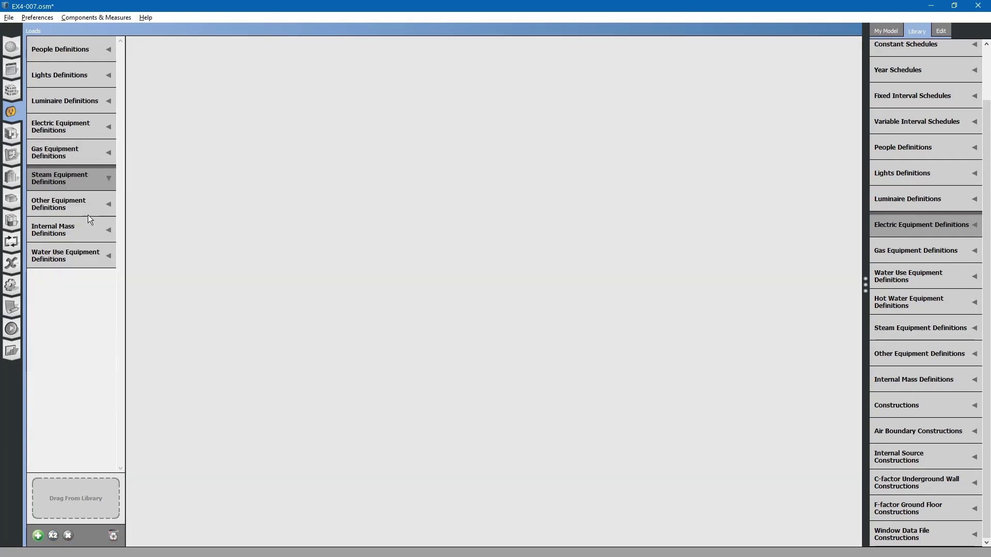
left_click(89, 258)
left_click(87, 206)
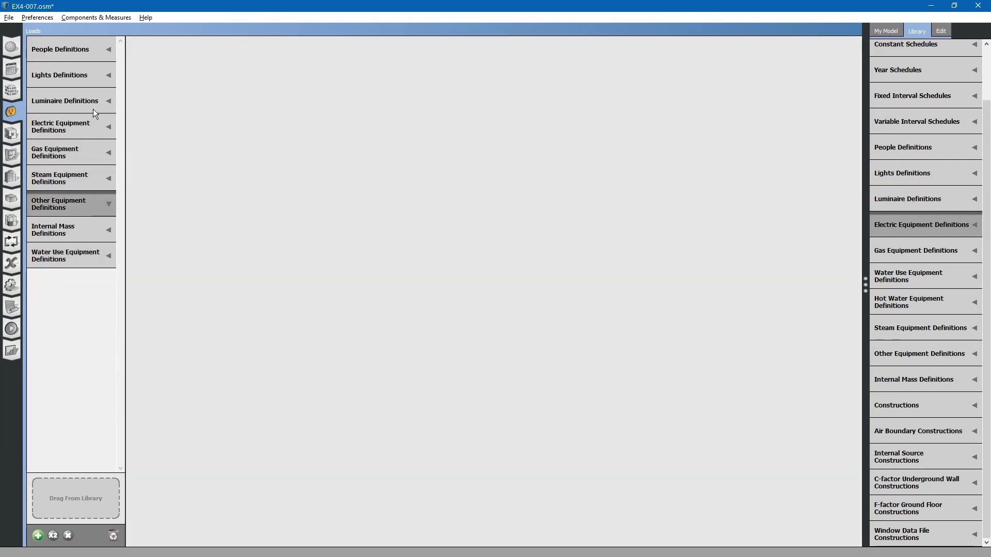
left_click(84, 74)
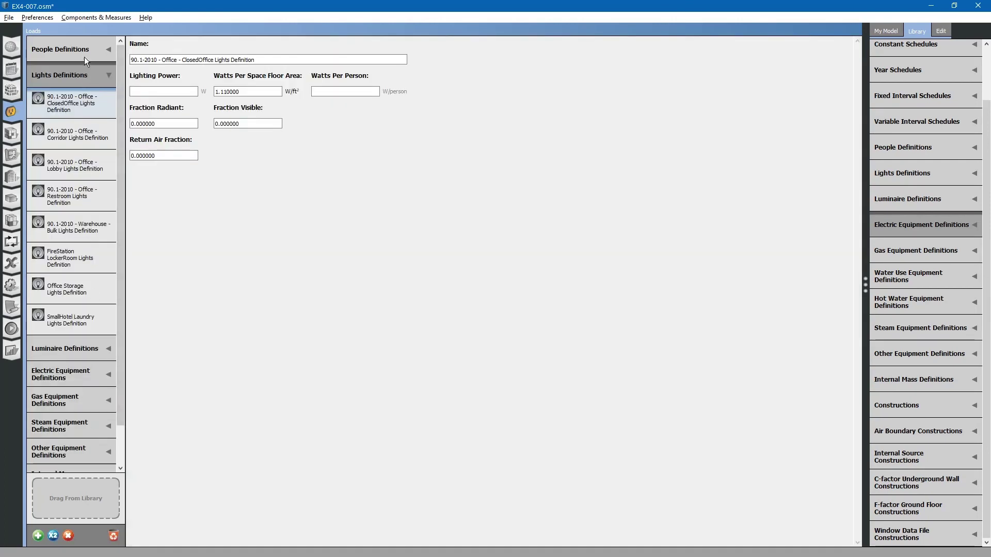
left_click(84, 55)
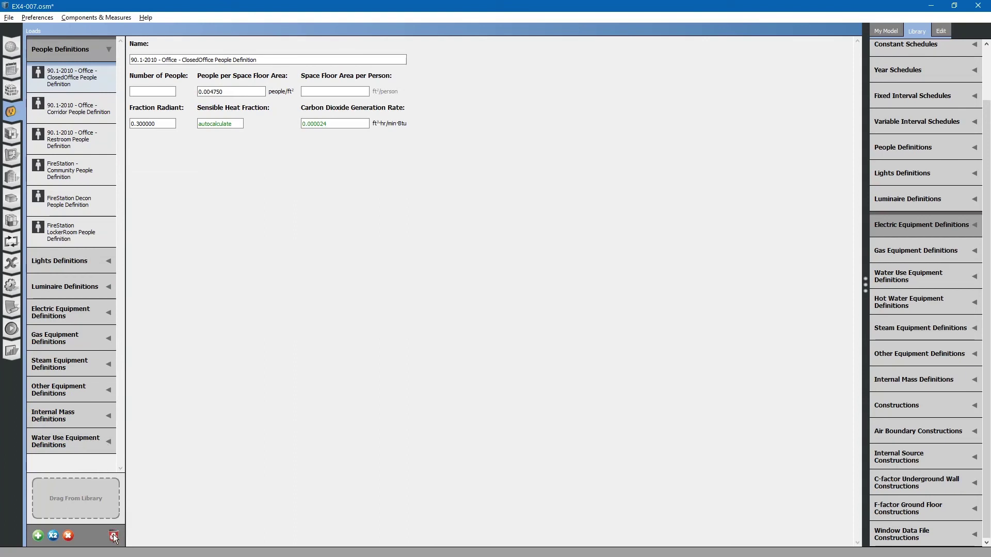